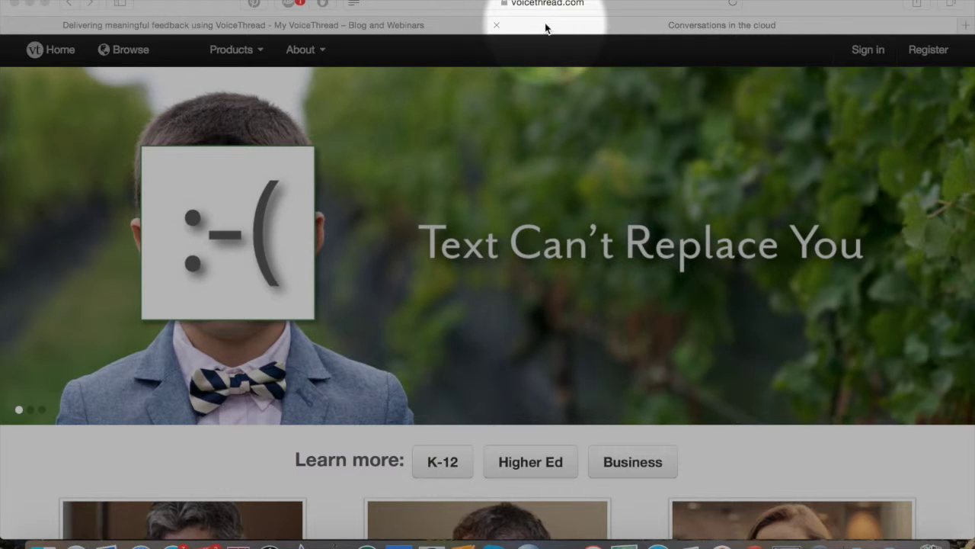
- View the account registration form, and sign in to VoiceThread with the saved email and password
{"action": "left_click", "coordinate": [926, 51]}
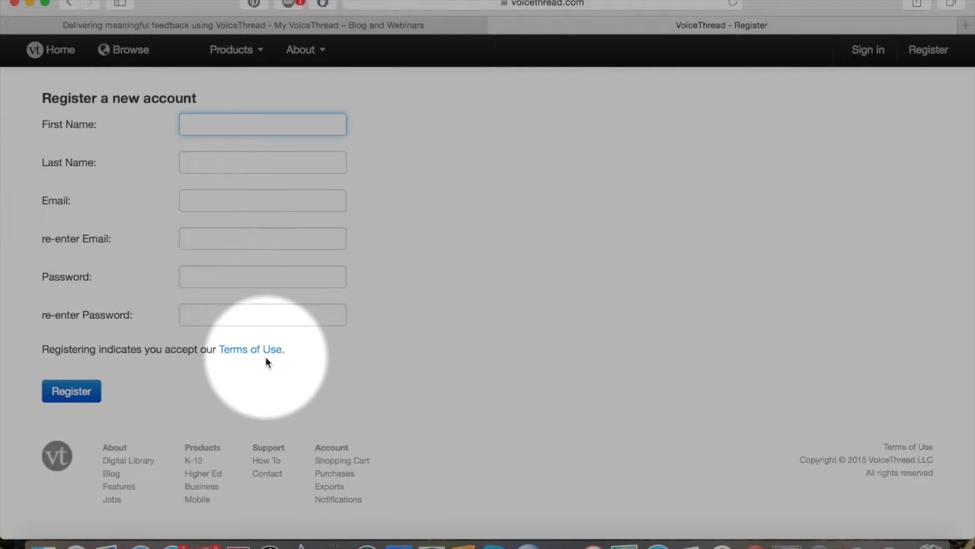
{"action": "left_click", "coordinate": [868, 51]}
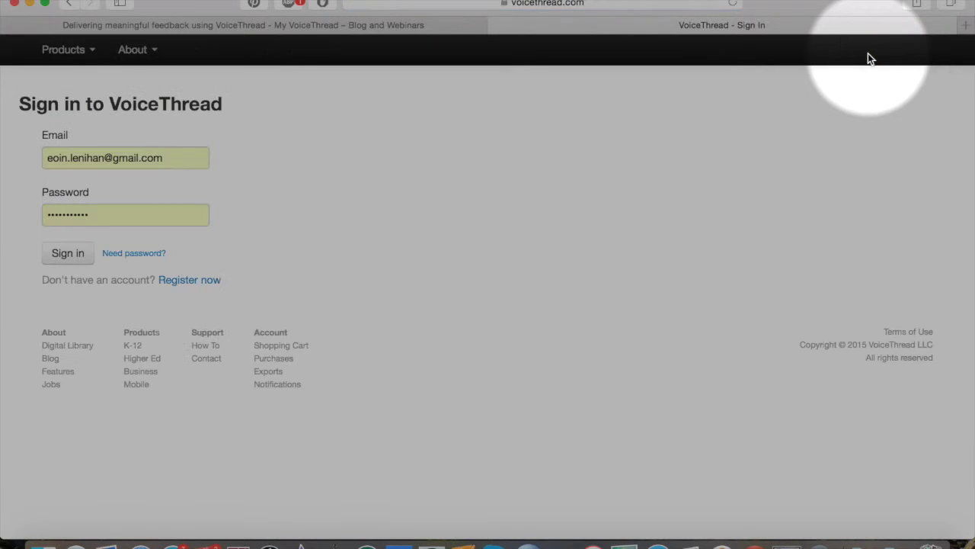
{"action": "left_click", "coordinate": [61, 258]}
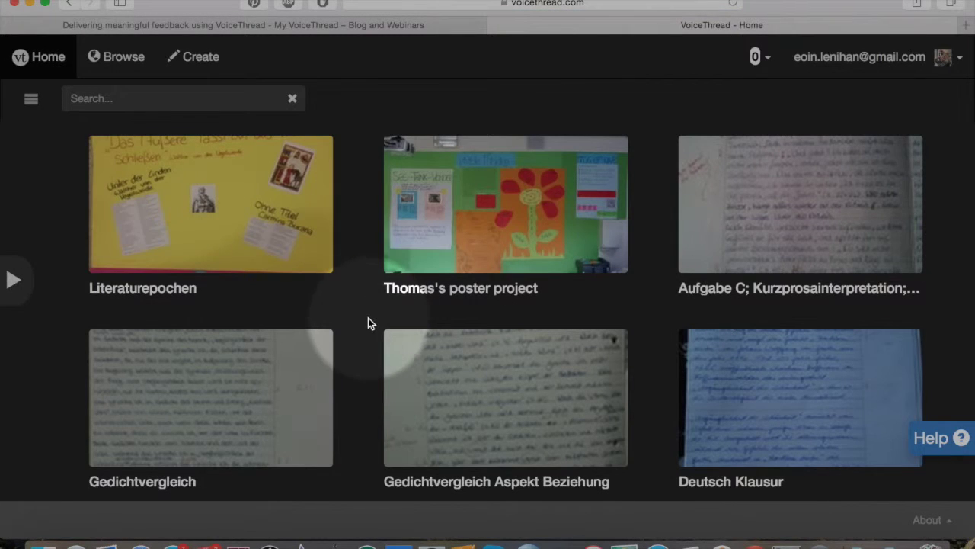
- Look over the Home, Create and public VoiceThreads pages, and return to the Home page
{"action": "mouse_move", "coordinate": [150, 244]}
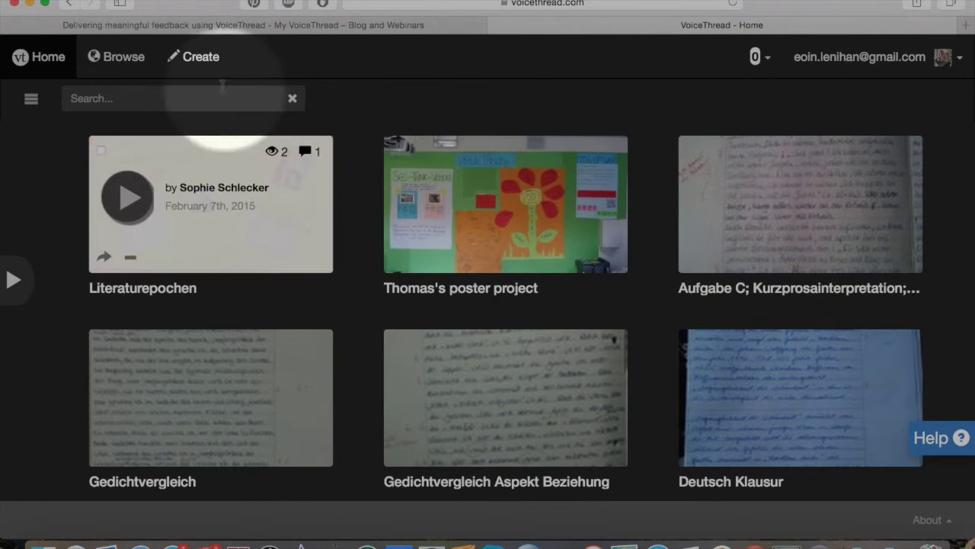
{"action": "left_click", "coordinate": [201, 56]}
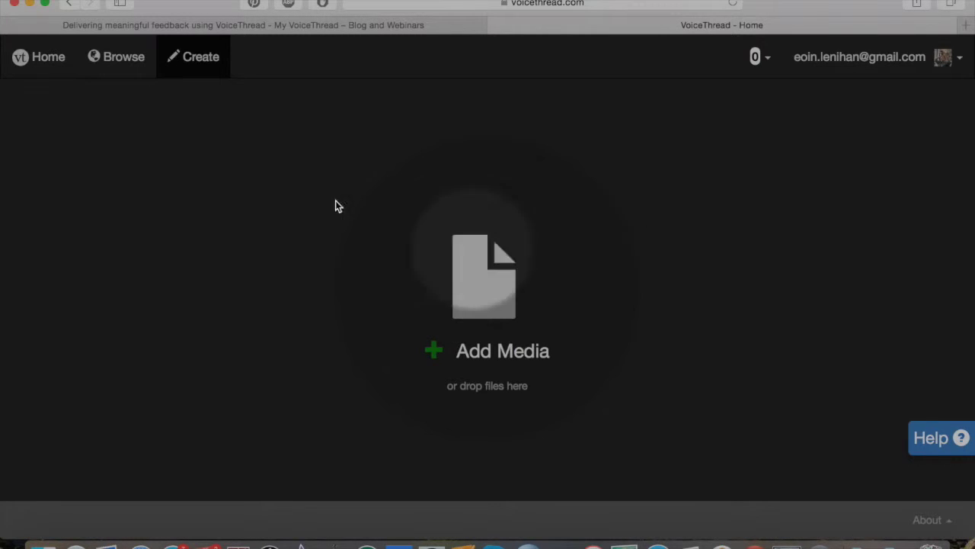
{"action": "left_click", "coordinate": [46, 57]}
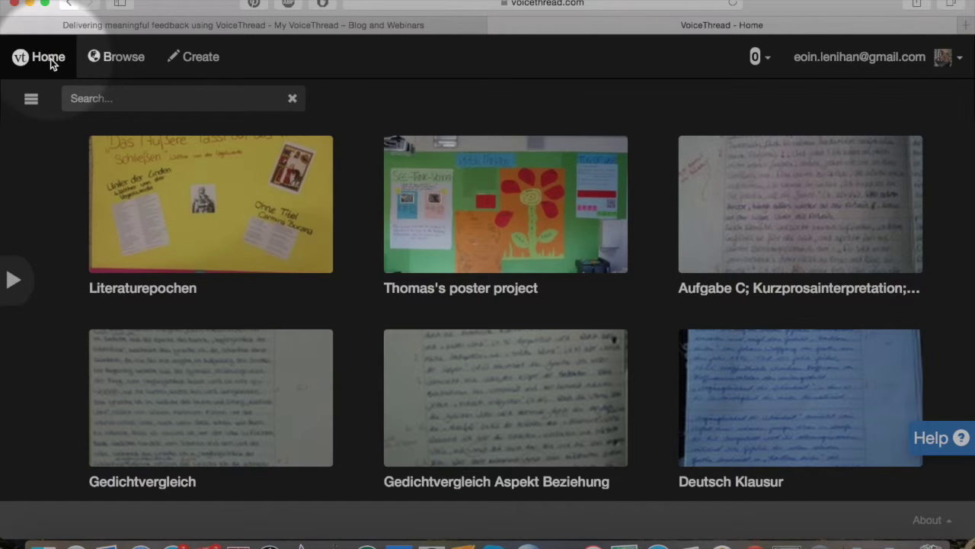
{"action": "left_click", "coordinate": [124, 58]}
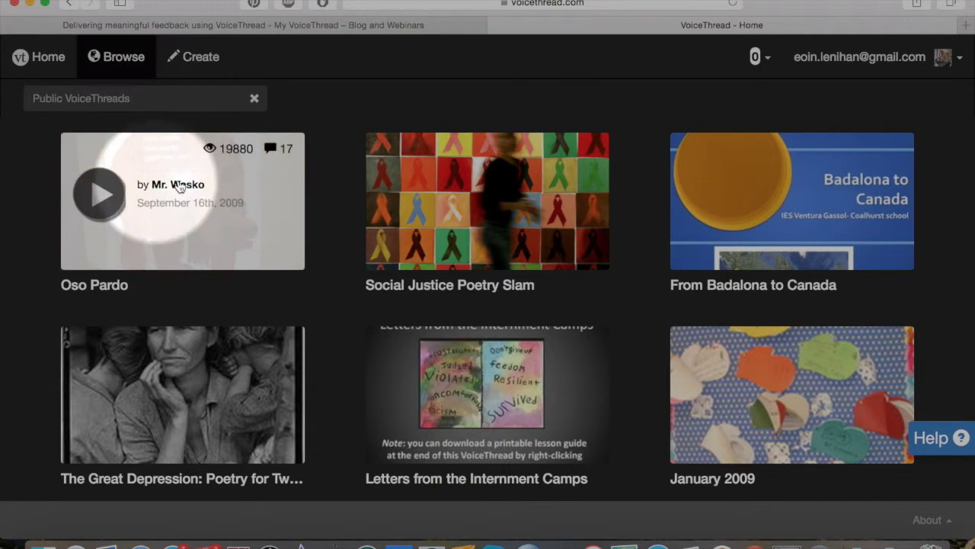
{"action": "mouse_move", "coordinate": [762, 379]}
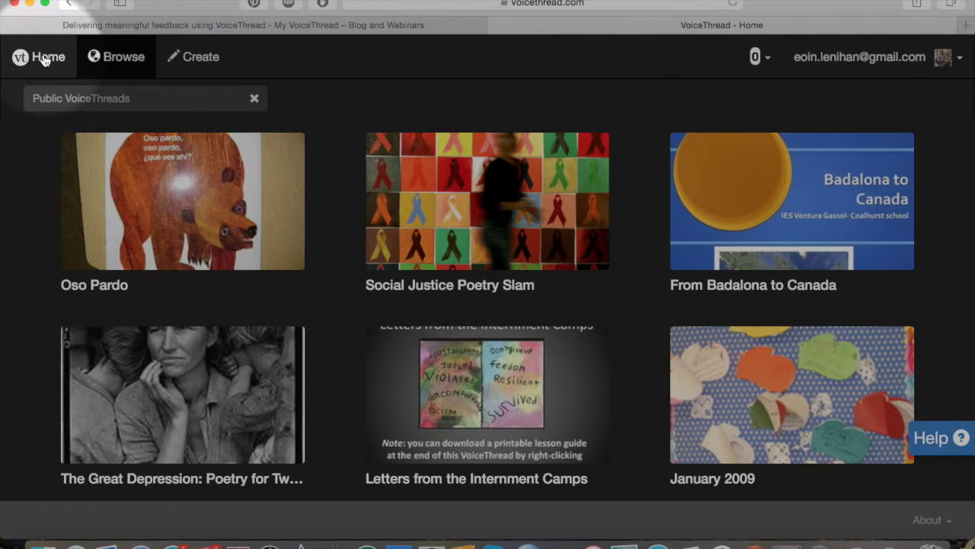
{"action": "left_click", "coordinate": [44, 57]}
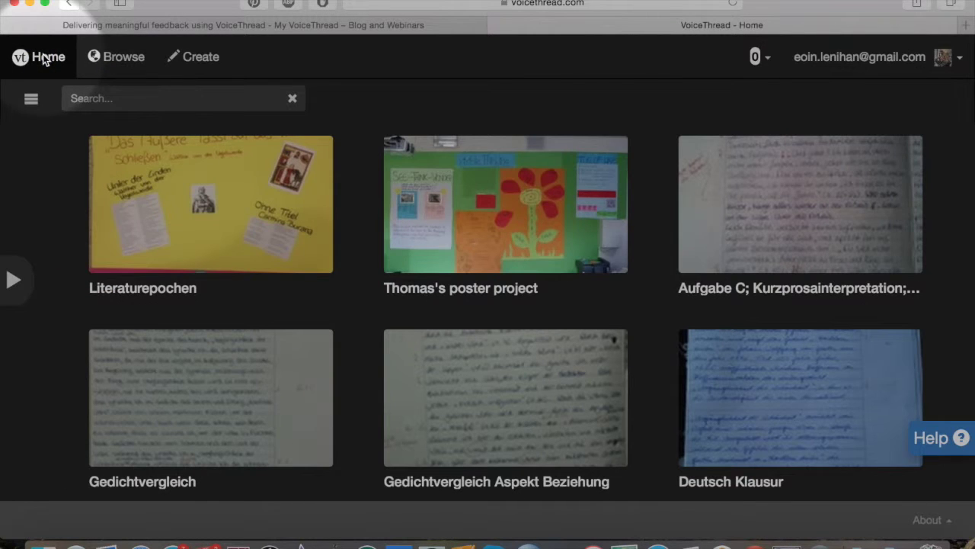
- Create a new group named "Tutorial 2" with the description "Very nice people" in Groups and Contacts
{"action": "left_click", "coordinate": [938, 67]}
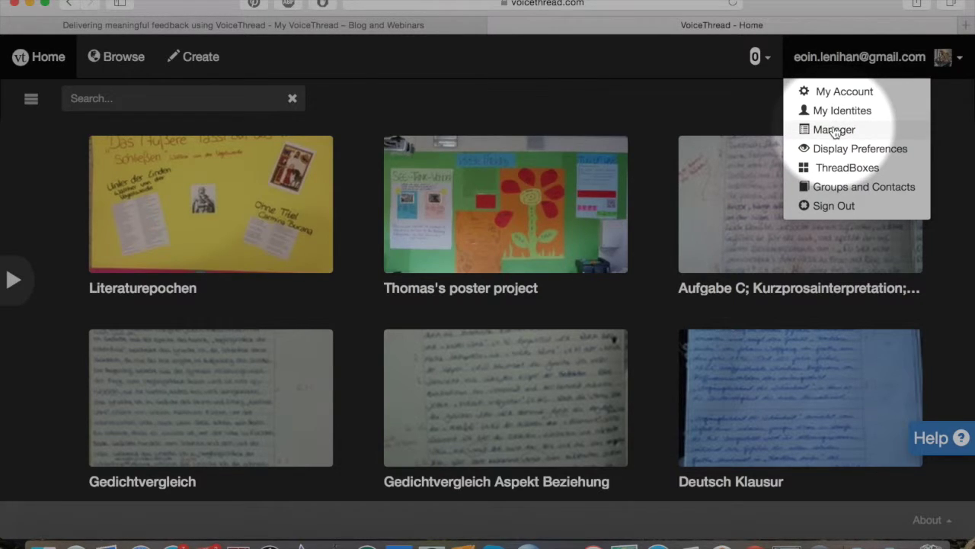
{"action": "left_click", "coordinate": [831, 190]}
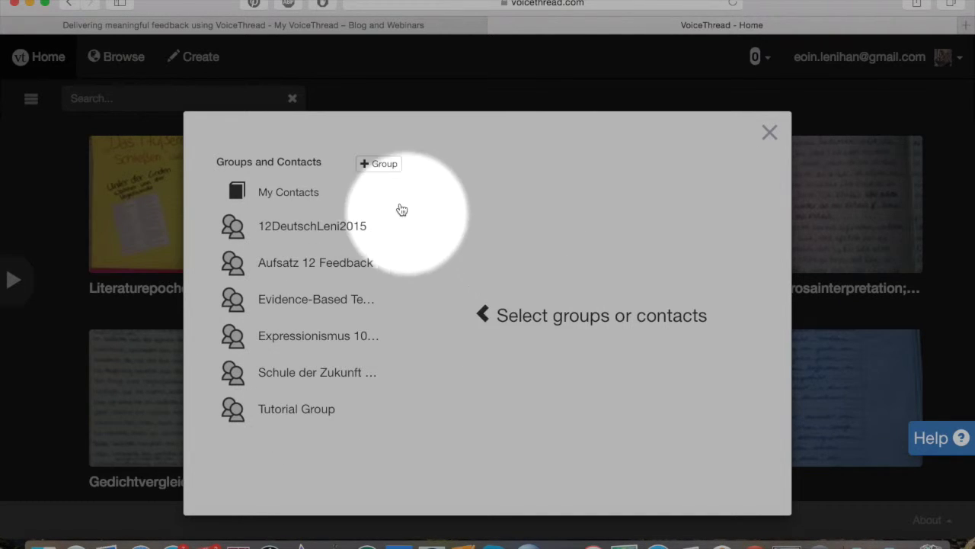
{"action": "left_click", "coordinate": [379, 163]}
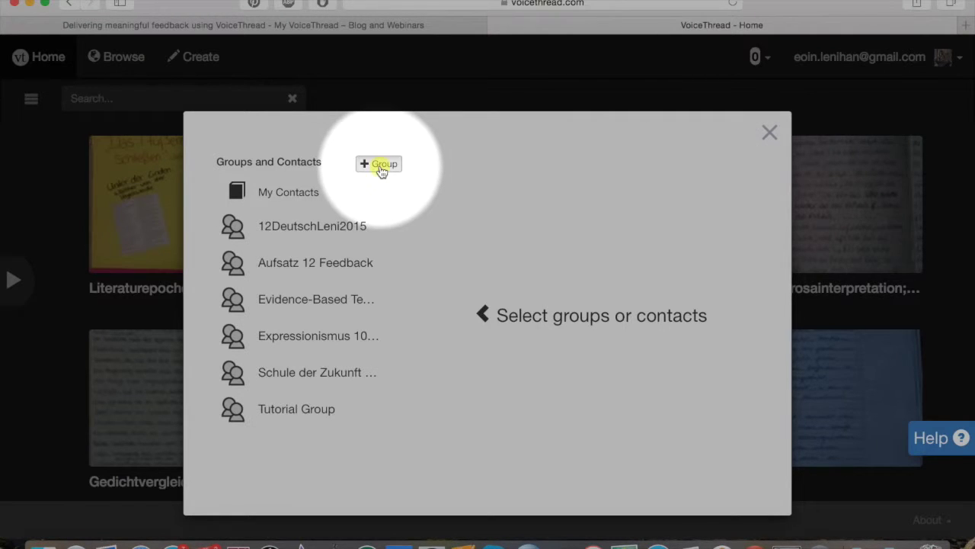
{"action": "left_click", "coordinate": [481, 212]}
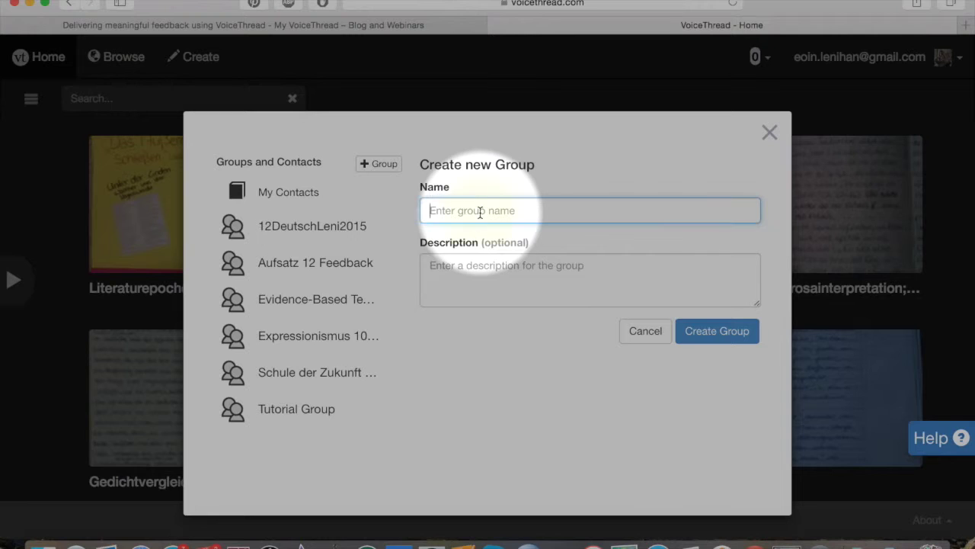
{"action": "type", "text": "Tutorial 2"}
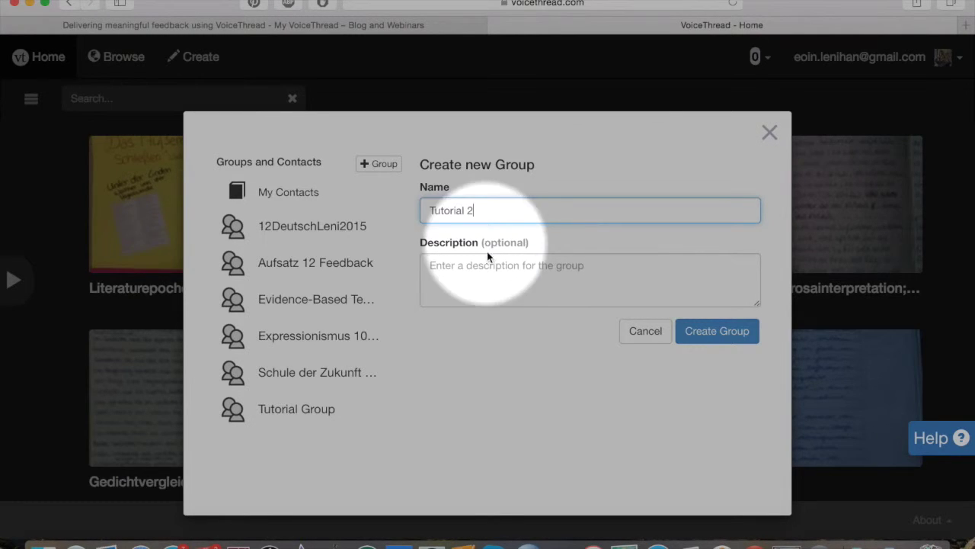
{"action": "left_click", "coordinate": [489, 268]}
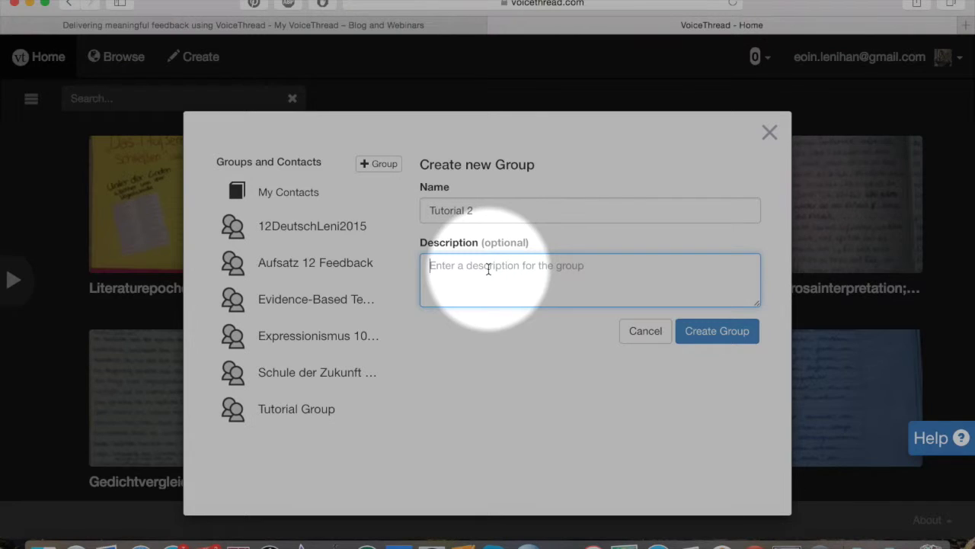
{"action": "type", "text": "Very nice "}
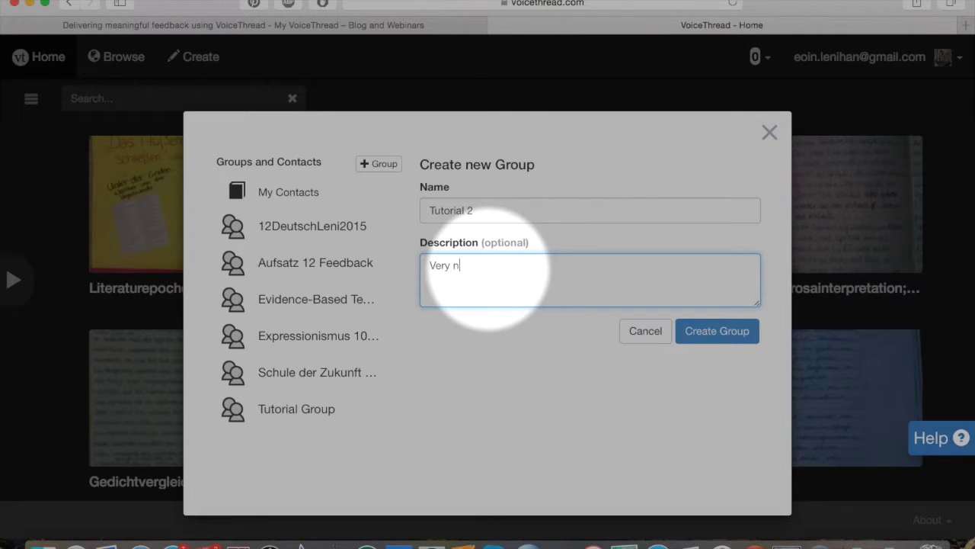
{"action": "type", "text": "pee"}
{"action": "key", "text": "BackSpace"}
{"action": "key", "text": "BackSpace"}
{"action": "type", "text": "eople"}
{"action": "left_click", "coordinate": [723, 337]}
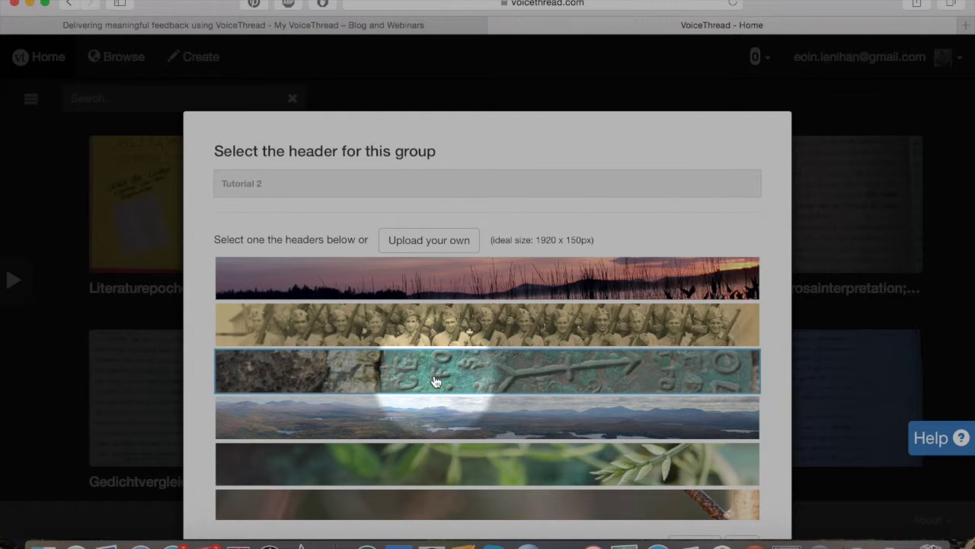
- Set the mountain and lake panorama as the Tutorial 2 group's header image
{"action": "left_click", "coordinate": [429, 414]}
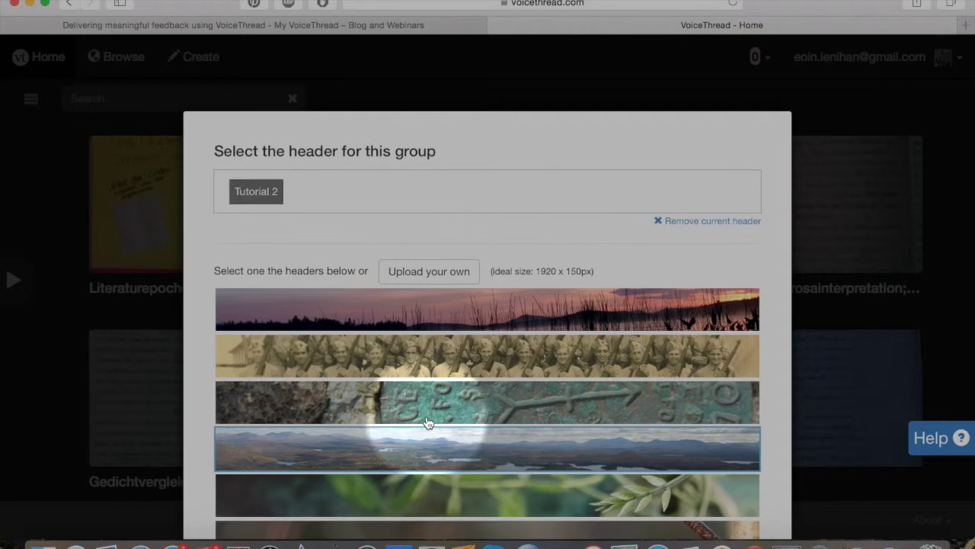
{"action": "scroll", "coordinate": [428, 423], "scroll_direction": "down", "scroll_amount": 5}
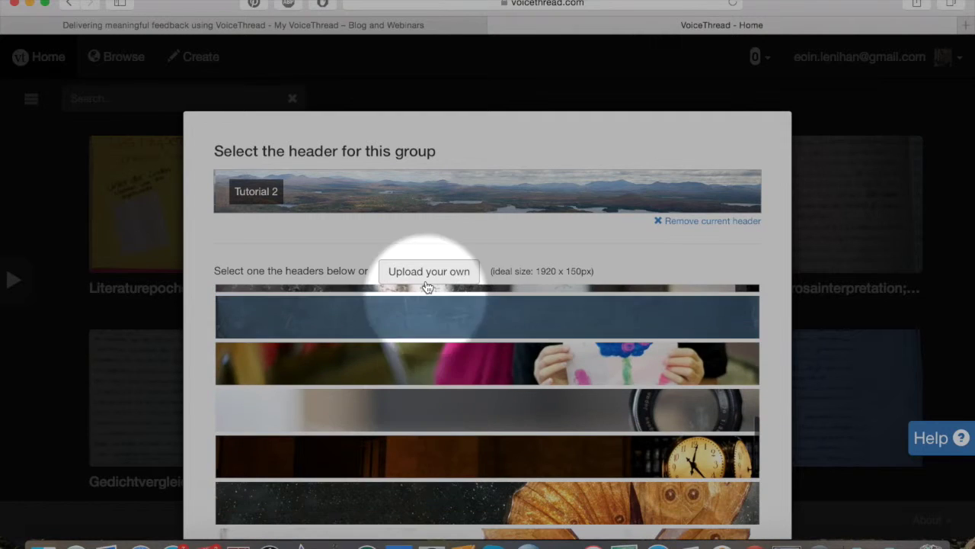
{"action": "scroll", "coordinate": [439, 352], "scroll_direction": "down", "scroll_amount": 8}
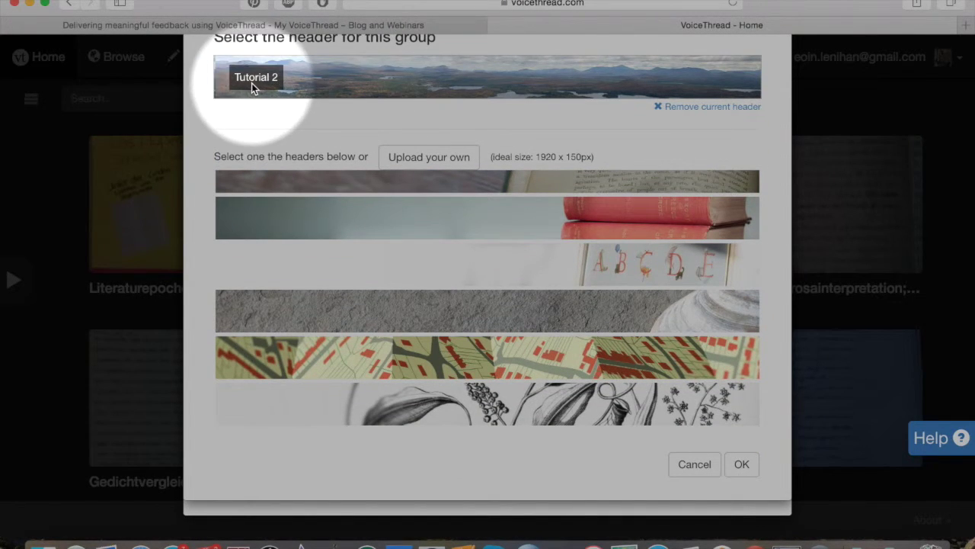
{"action": "left_click", "coordinate": [741, 464]}
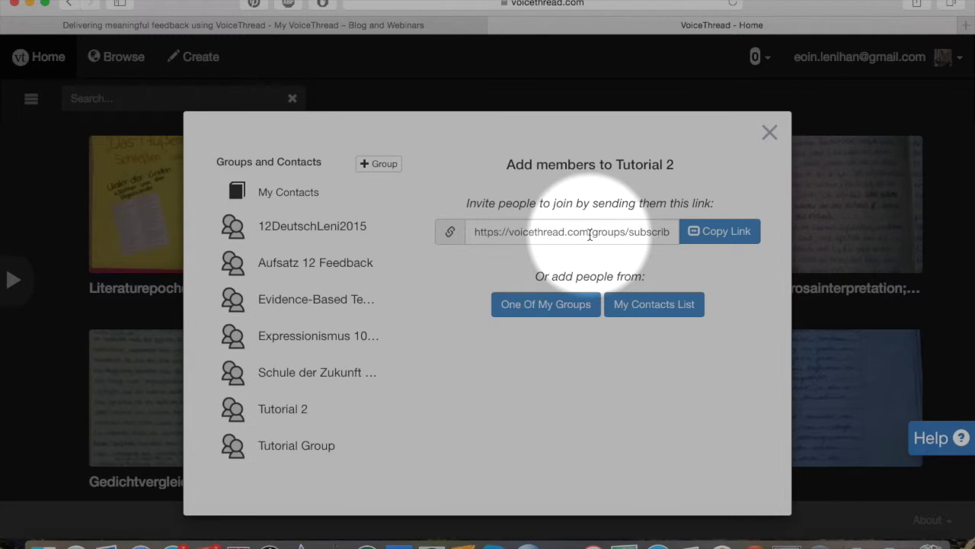
- Review the Tutorial 2 group's overview details and its member list
{"action": "left_click", "coordinate": [280, 414]}
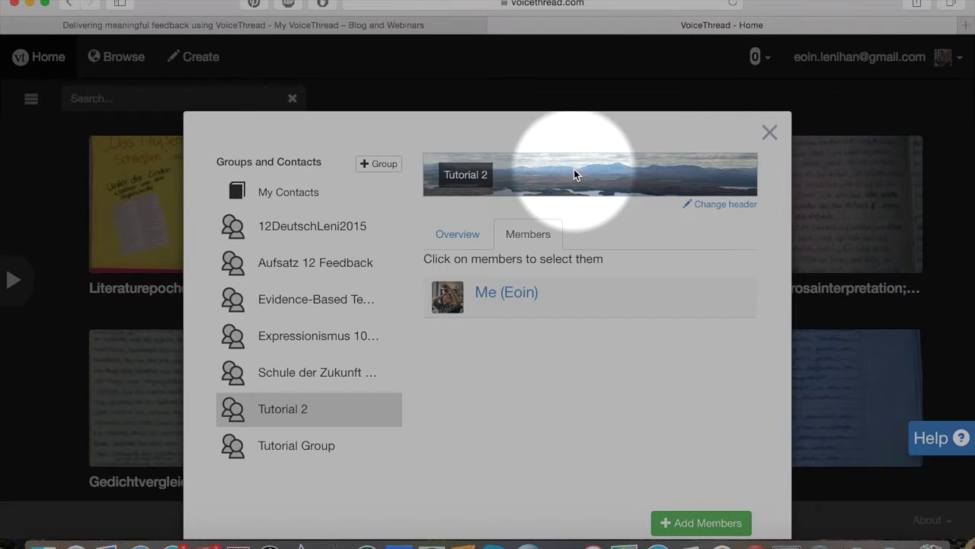
{"action": "left_click", "coordinate": [456, 231]}
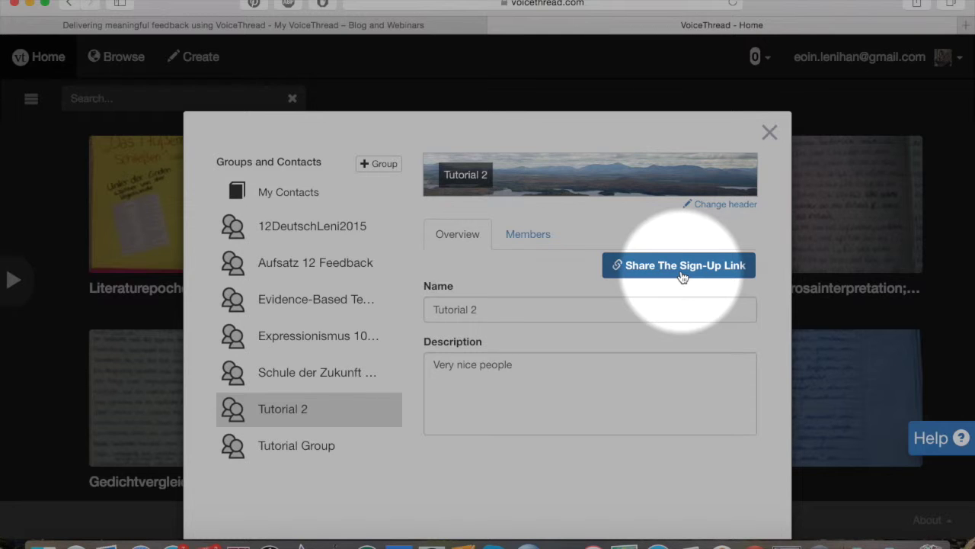
{"action": "left_click", "coordinate": [527, 235]}
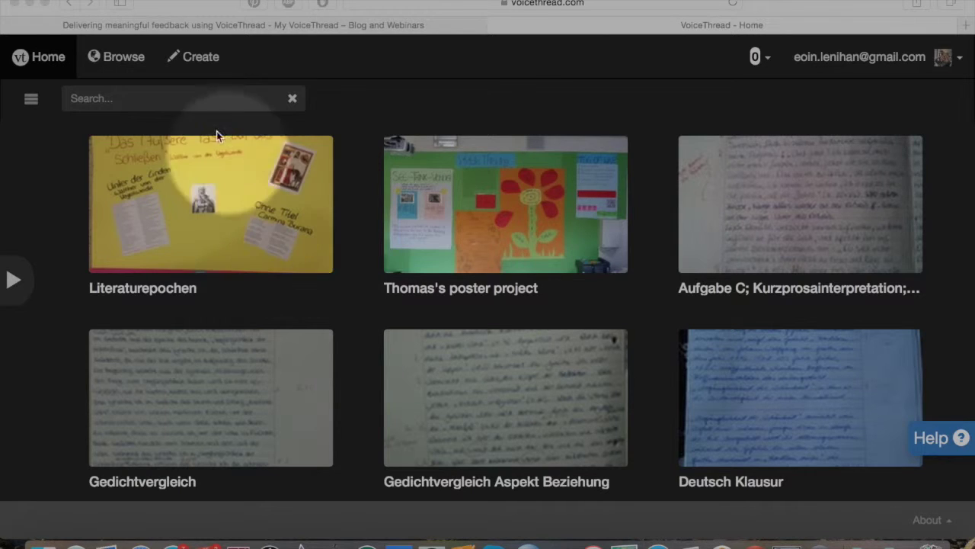
- Look at the Create page and the Tutorial 2 group's page, and return to the Home page
{"action": "left_click", "coordinate": [195, 58]}
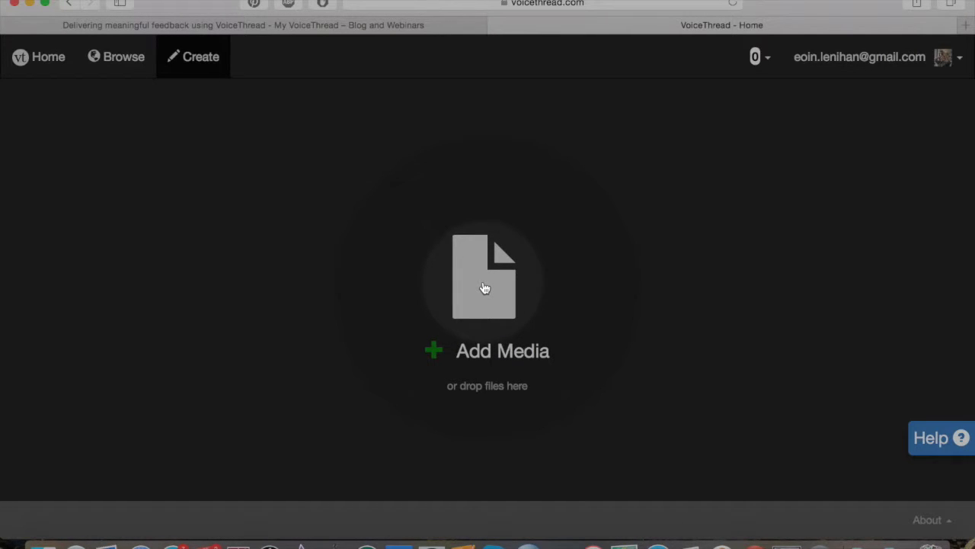
{"action": "left_click", "coordinate": [44, 58]}
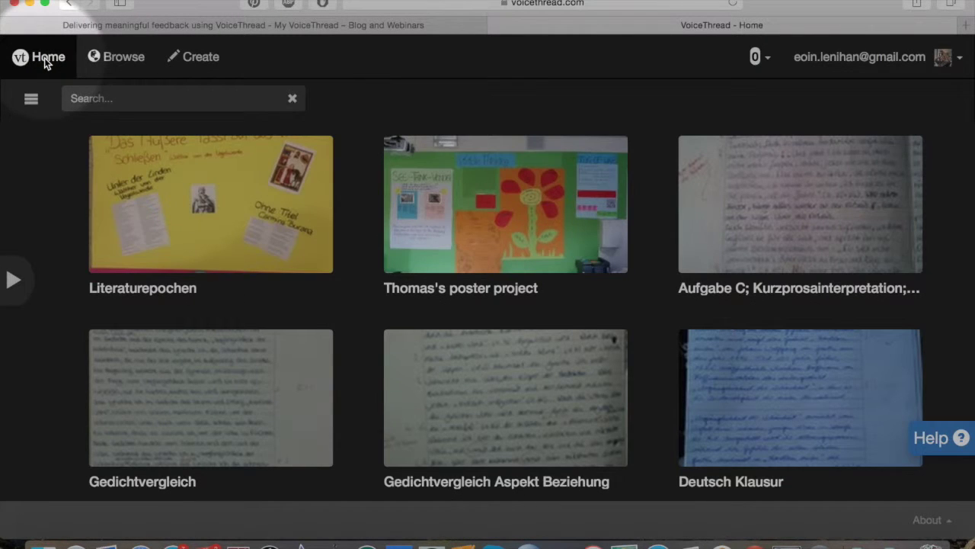
{"action": "left_click", "coordinate": [15, 282]}
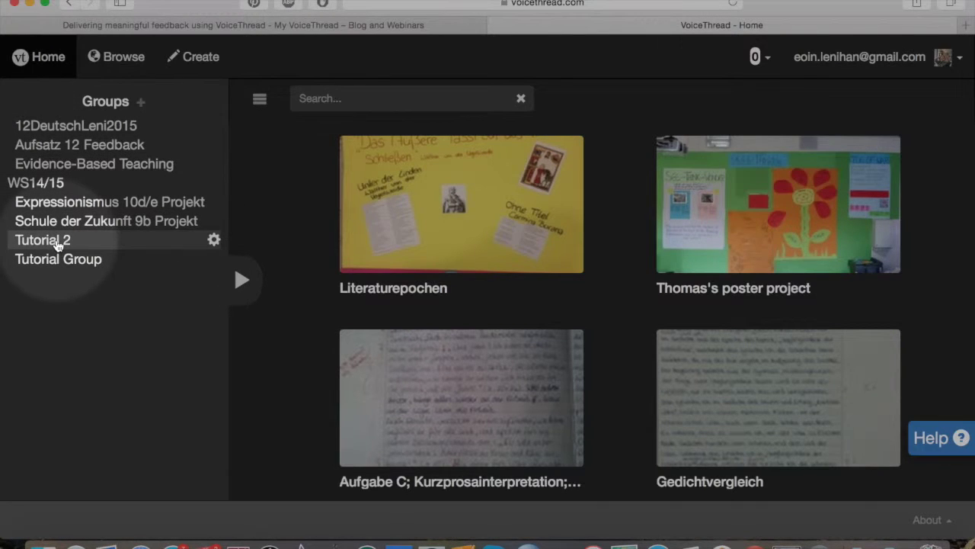
{"action": "left_click", "coordinate": [57, 242]}
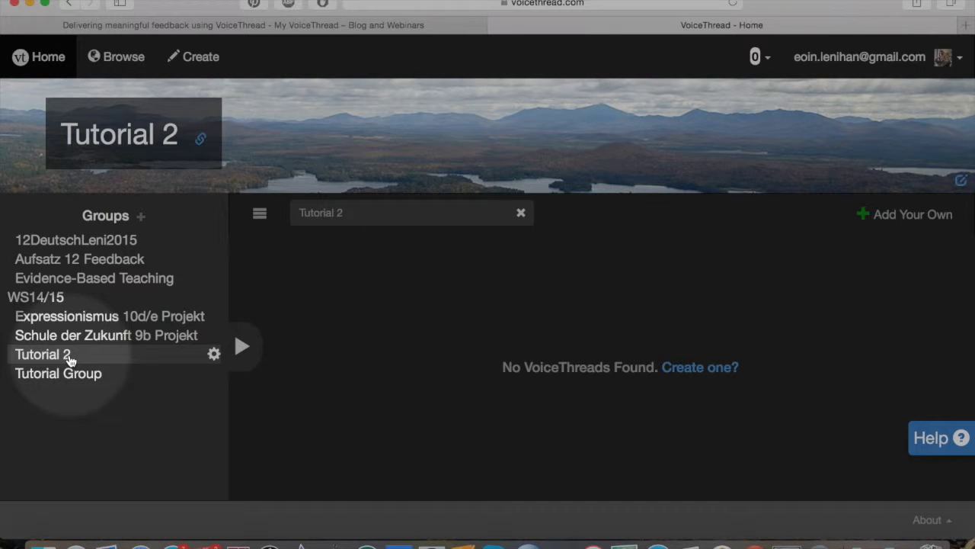
{"action": "left_click", "coordinate": [54, 59]}
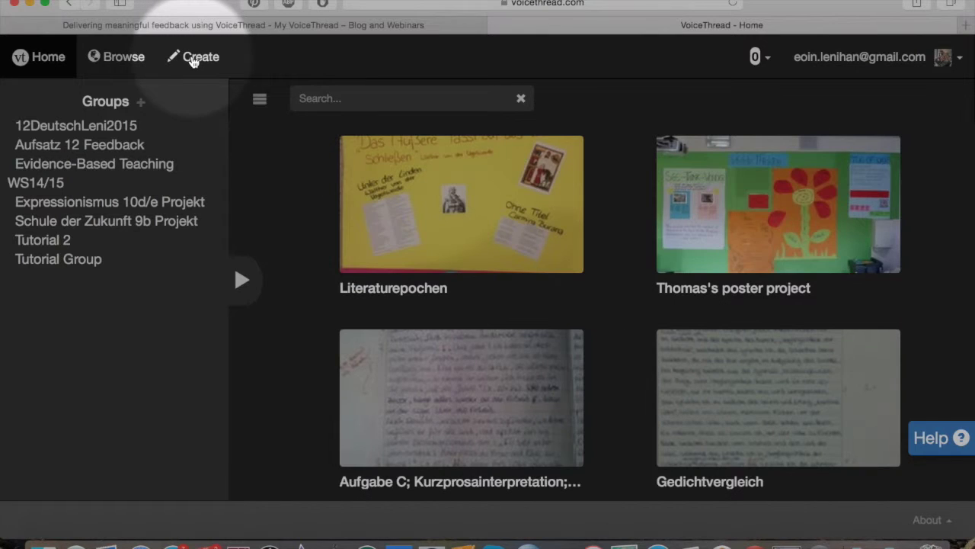
- Start creating a new VoiceThread from within the Tutorial 2 group
{"action": "left_click", "coordinate": [242, 279]}
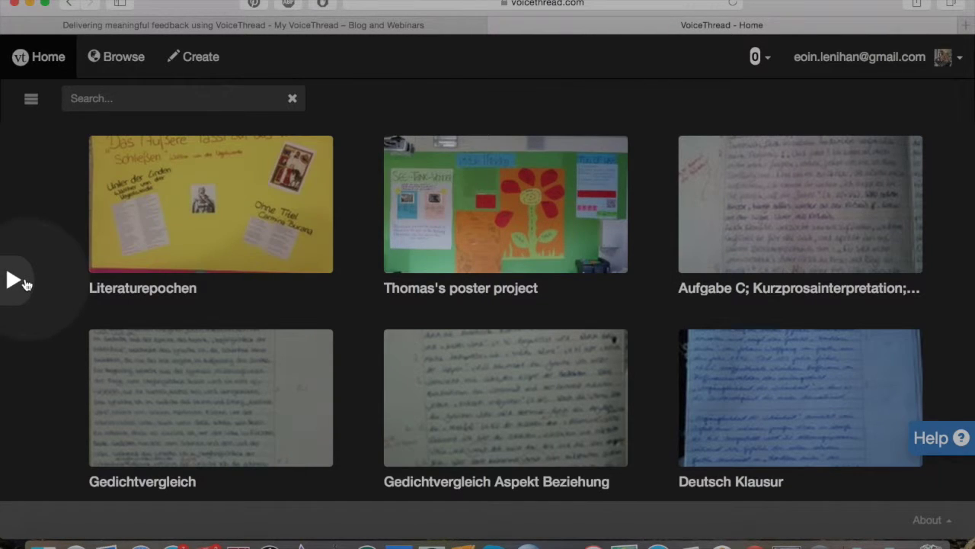
{"action": "left_click", "coordinate": [27, 284]}
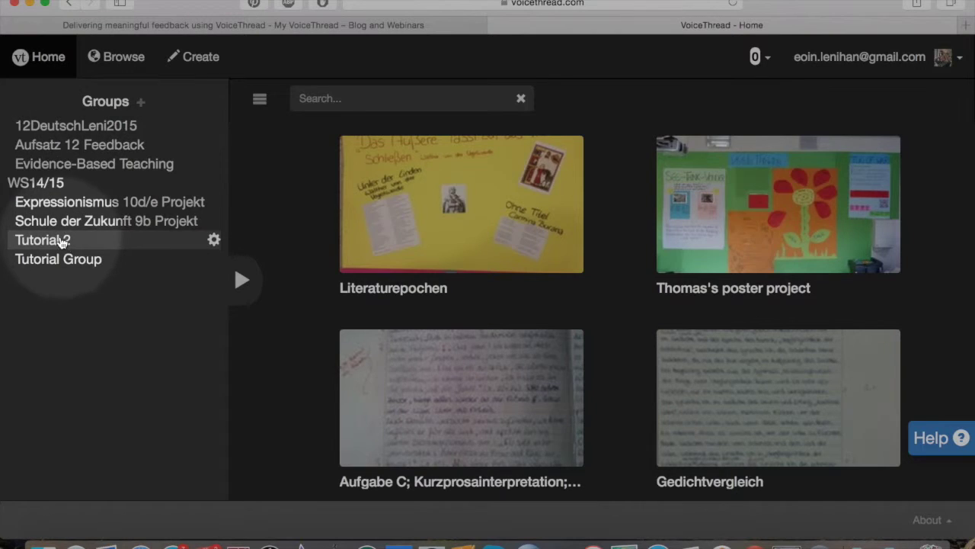
{"action": "left_click", "coordinate": [63, 242]}
{"action": "left_click", "coordinate": [688, 369]}
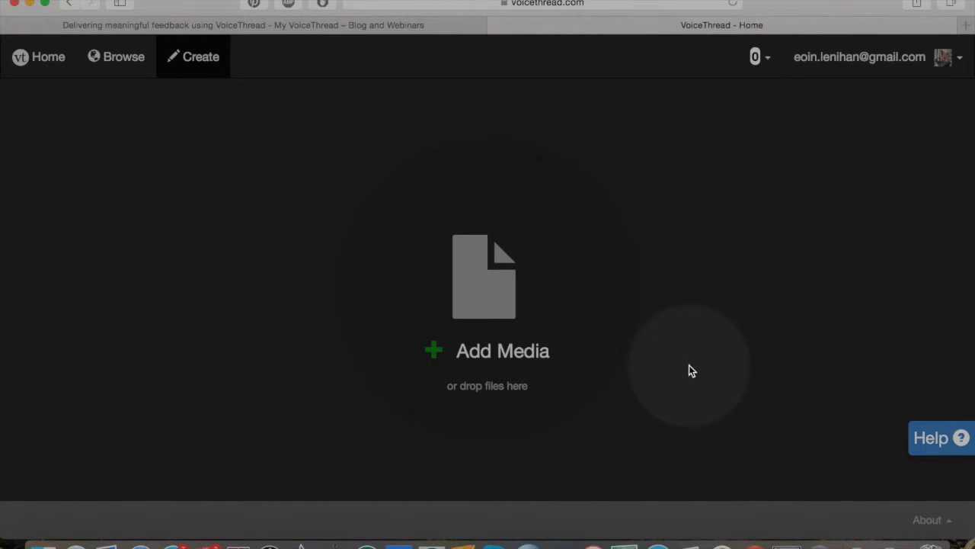
- Add the "house landscape" image from the computer's Website folder as the new VoiceThread's media
{"action": "left_click", "coordinate": [487, 284]}
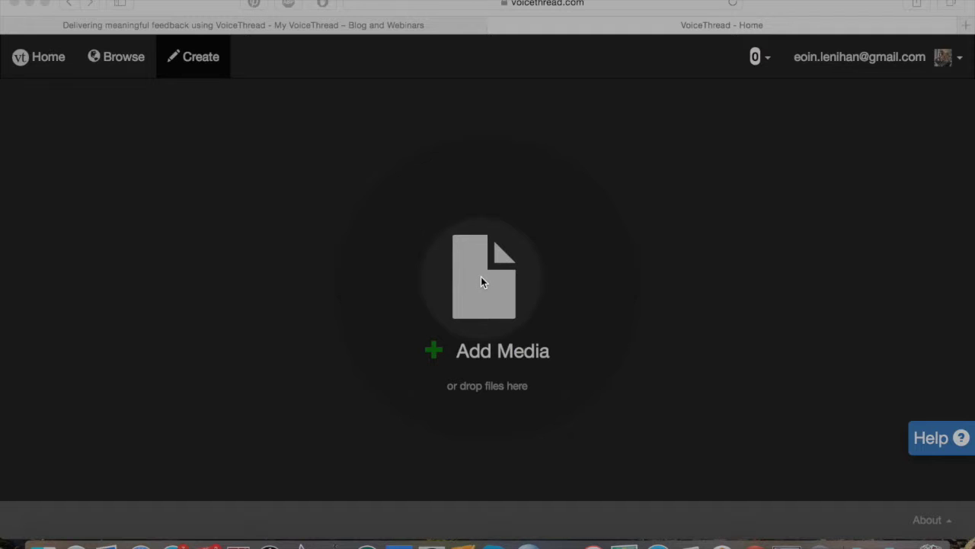
{"action": "left_click", "coordinate": [482, 282]}
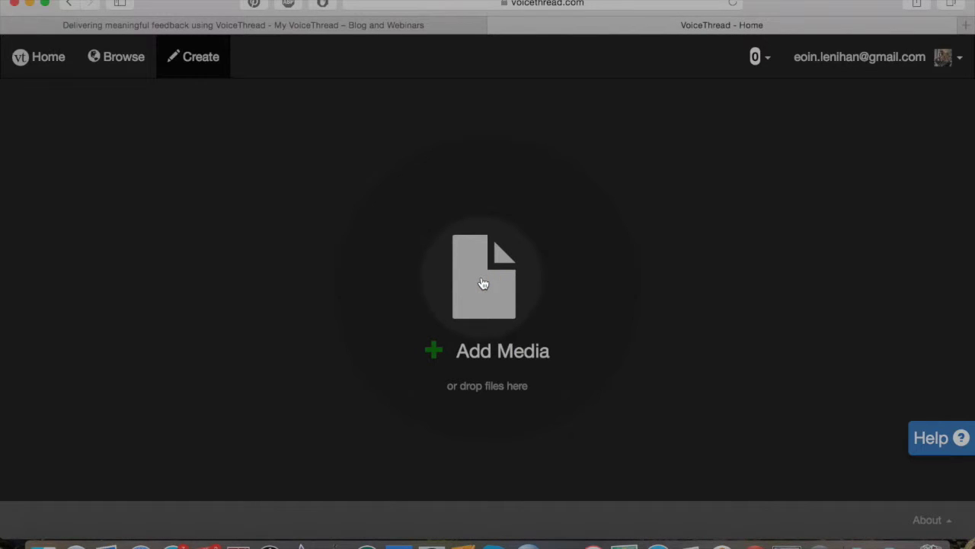
{"action": "left_click", "coordinate": [483, 283]}
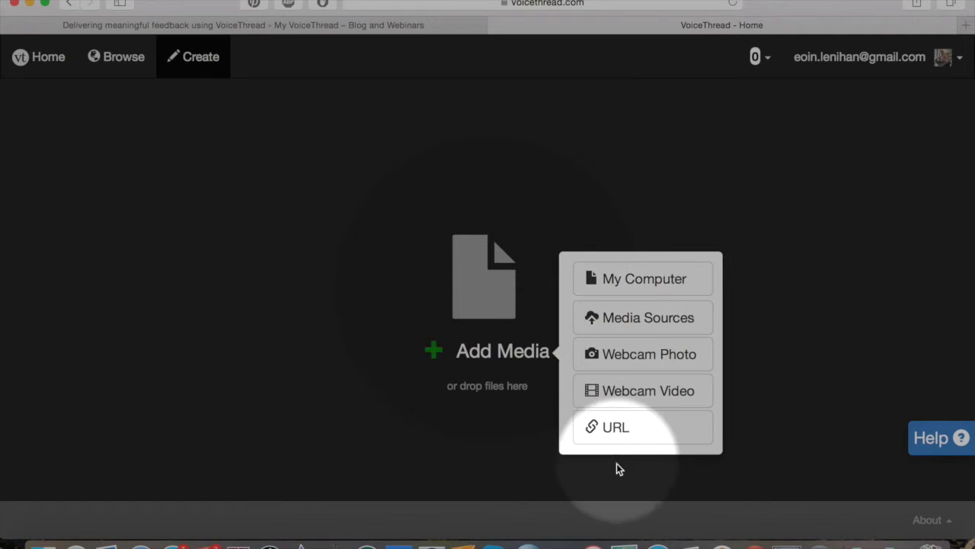
{"action": "left_click", "coordinate": [617, 286]}
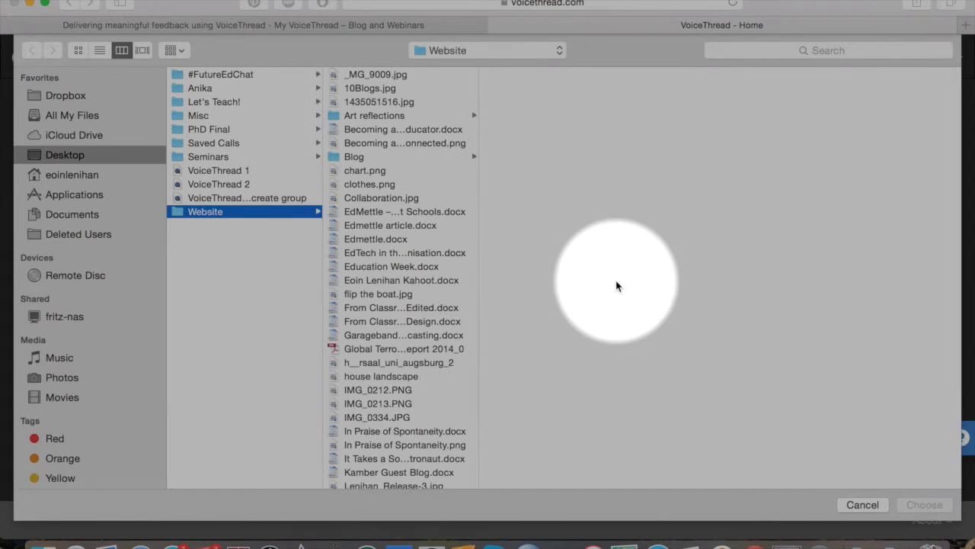
{"action": "left_click", "coordinate": [372, 376]}
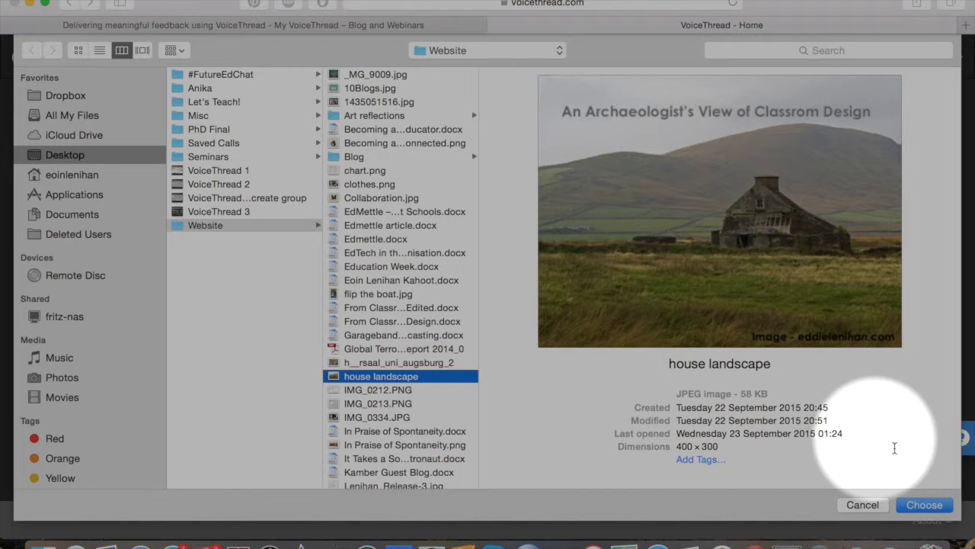
{"action": "left_click", "coordinate": [925, 504]}
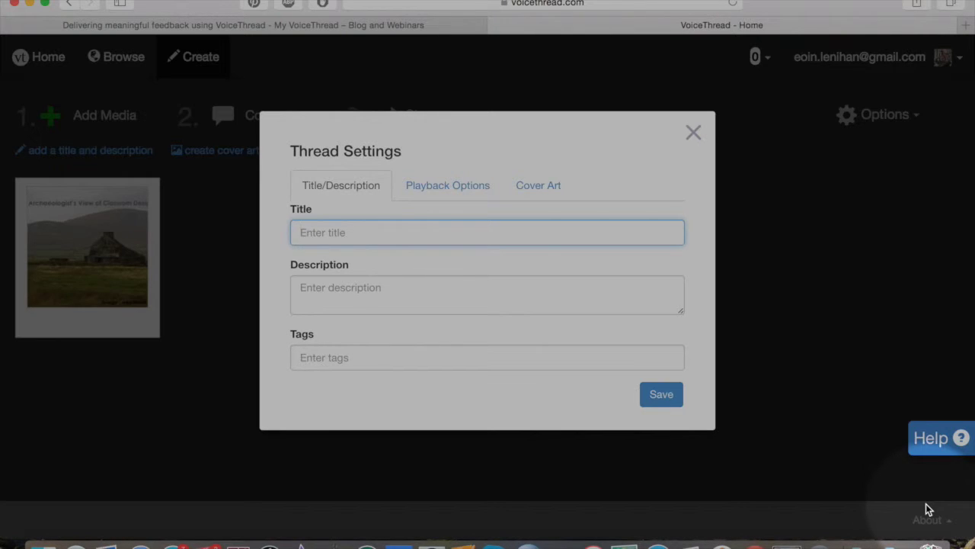
- Title the VoiceThread "Architecture of Ireland", describe it as "Houses of the West Coast", and save the thread settings
{"action": "type", "text": "A"}
{"action": "key", "text": "BackSpace"}
{"action": "type", "text": "Architecture of Ireland"}
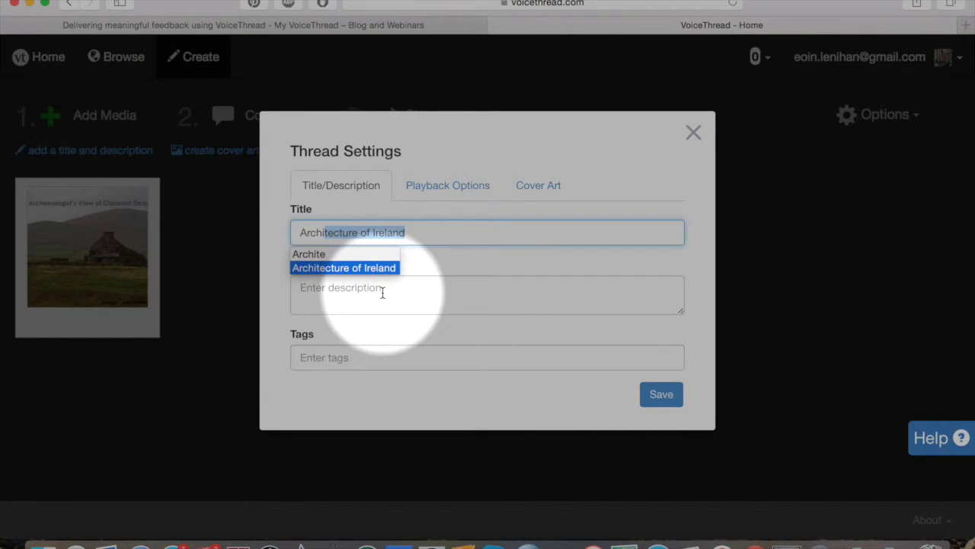
{"action": "left_click", "coordinate": [383, 293]}
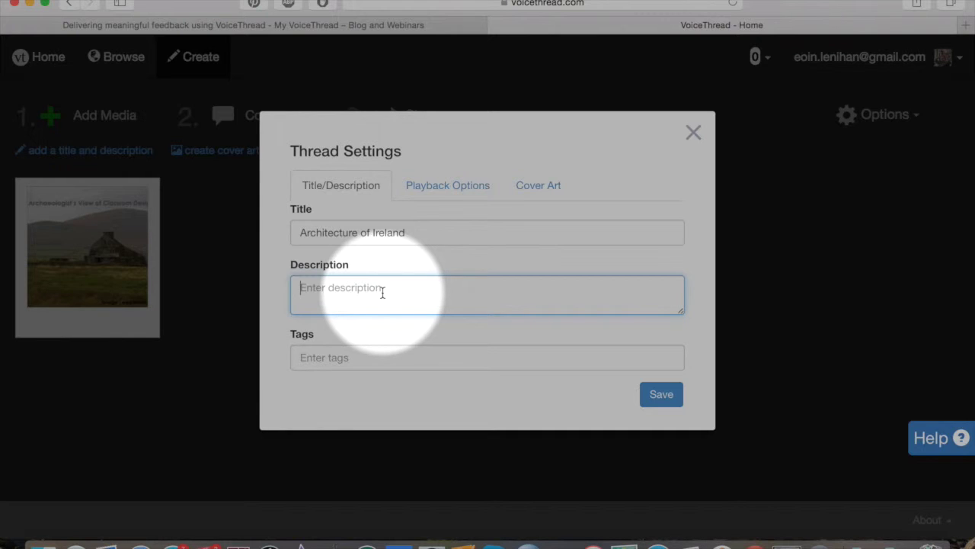
{"action": "type", "text": "Houses of the West Coast"}
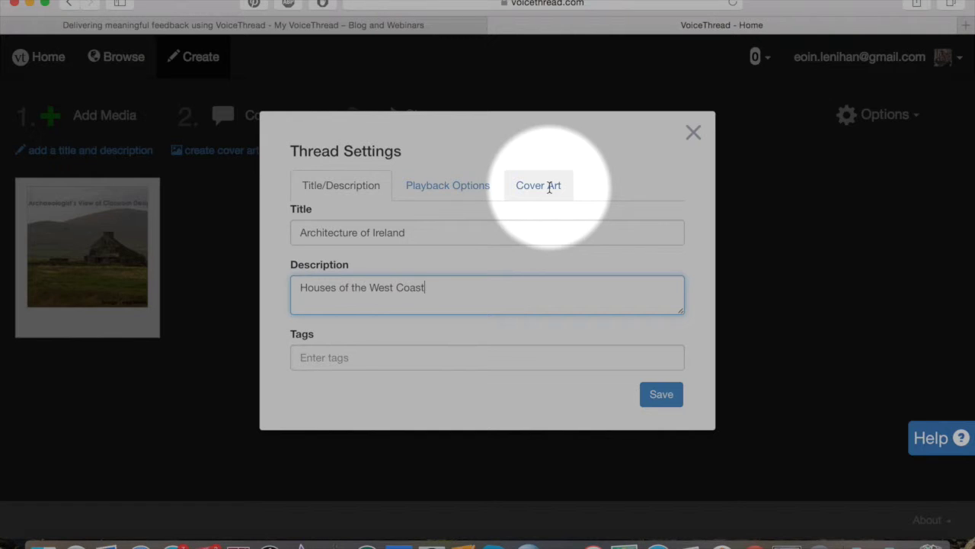
{"action": "left_click", "coordinate": [663, 402]}
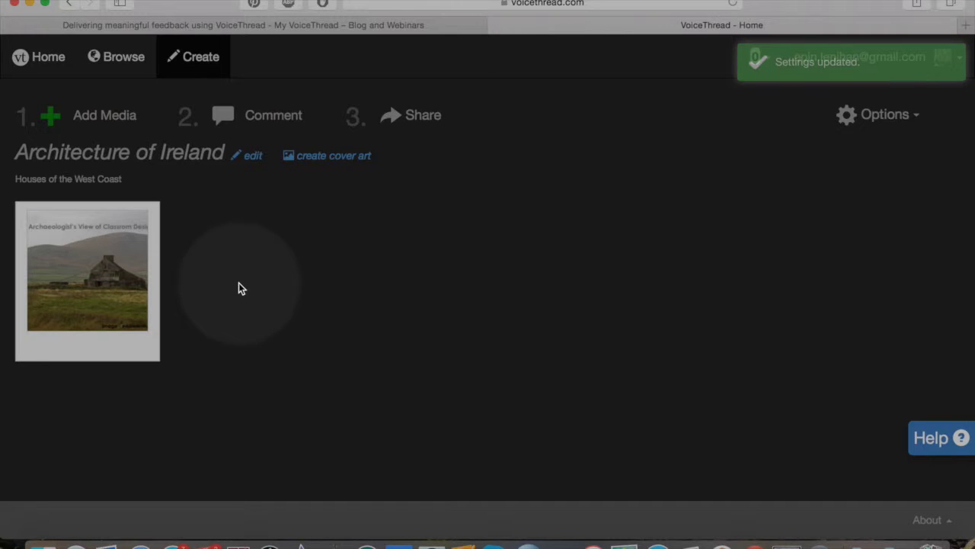
- Record an audio comment on the house landscape slide, allowing microphone access, and save the recording
{"action": "mouse_move", "coordinate": [67, 354]}
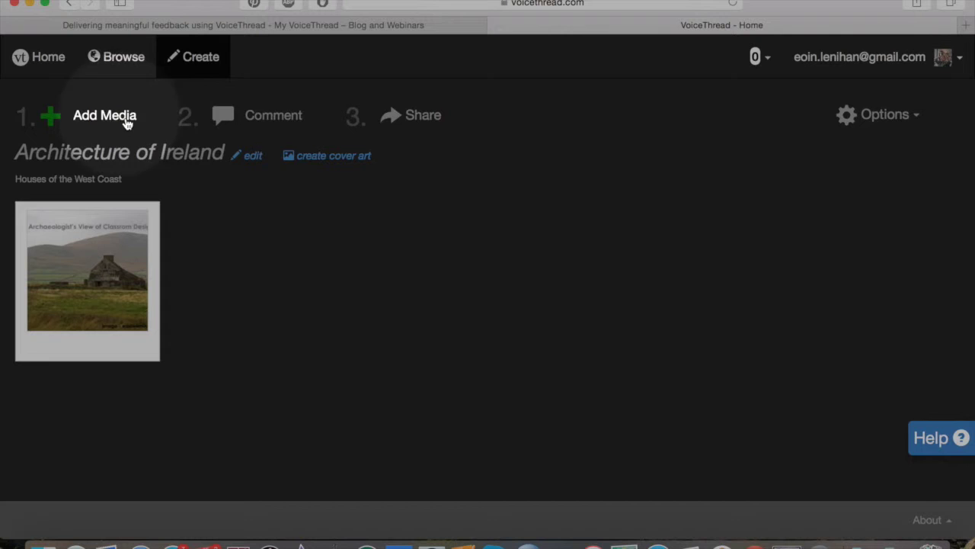
{"action": "left_click", "coordinate": [272, 117]}
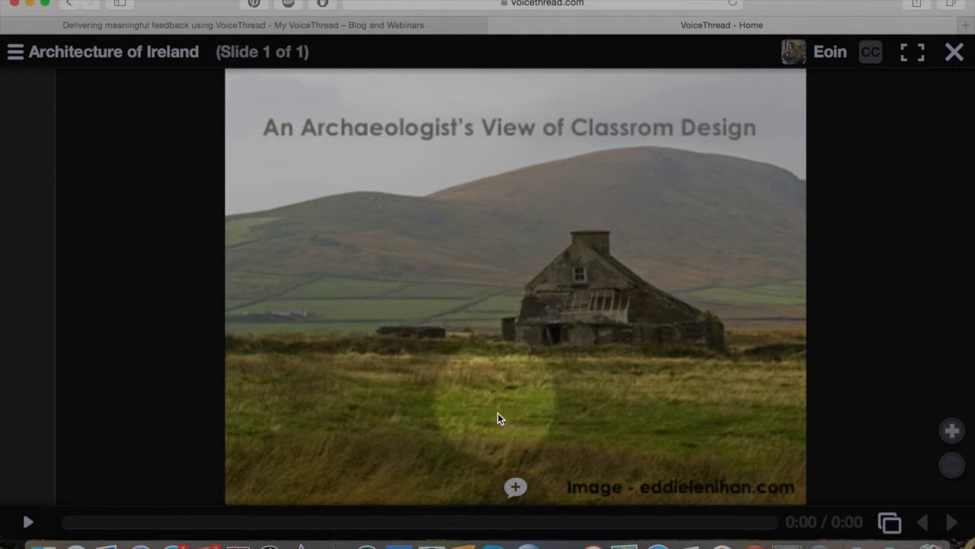
{"action": "left_click", "coordinate": [516, 488]}
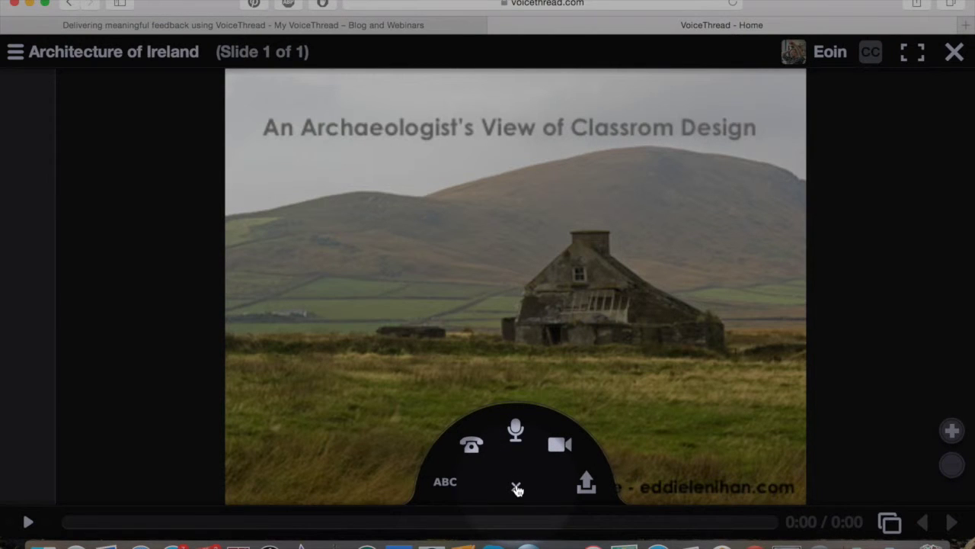
{"action": "left_click", "coordinate": [516, 429]}
{"action": "mouse_move", "coordinate": [514, 488]}
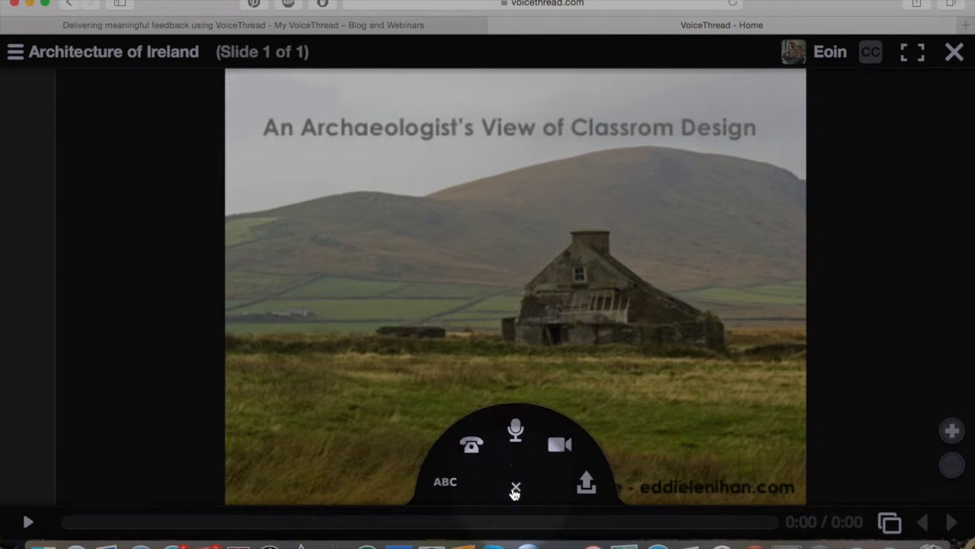
{"action": "left_click", "coordinate": [515, 432]}
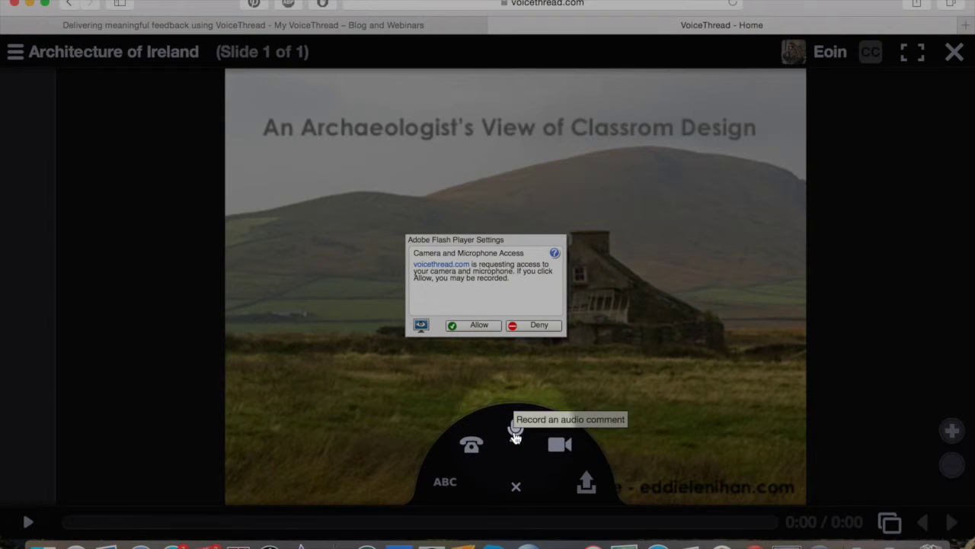
{"action": "left_click", "coordinate": [479, 326]}
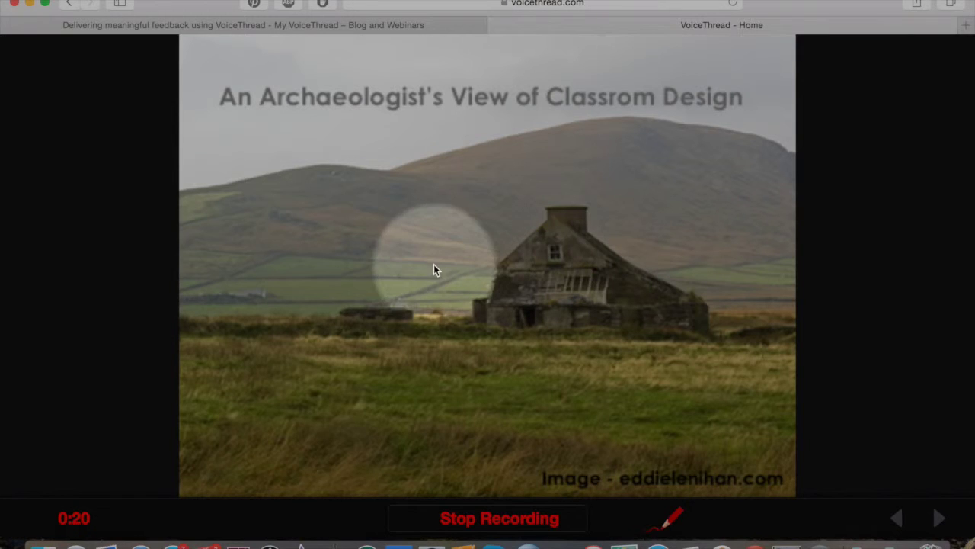
{"action": "left_click", "coordinate": [483, 517]}
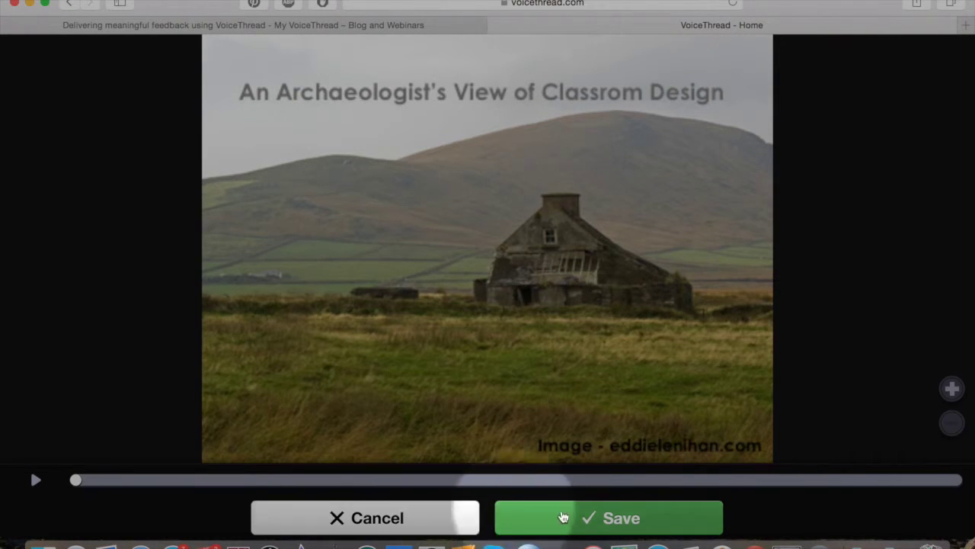
{"action": "left_click", "coordinate": [612, 519]}
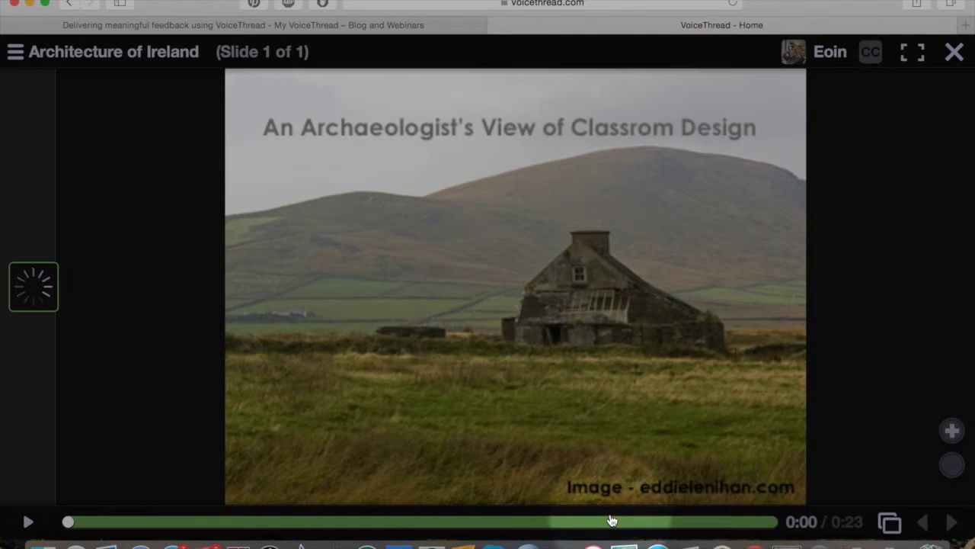
- Play back part of the recorded audio comment on the slide and pause it
{"action": "mouse_move", "coordinate": [39, 287]}
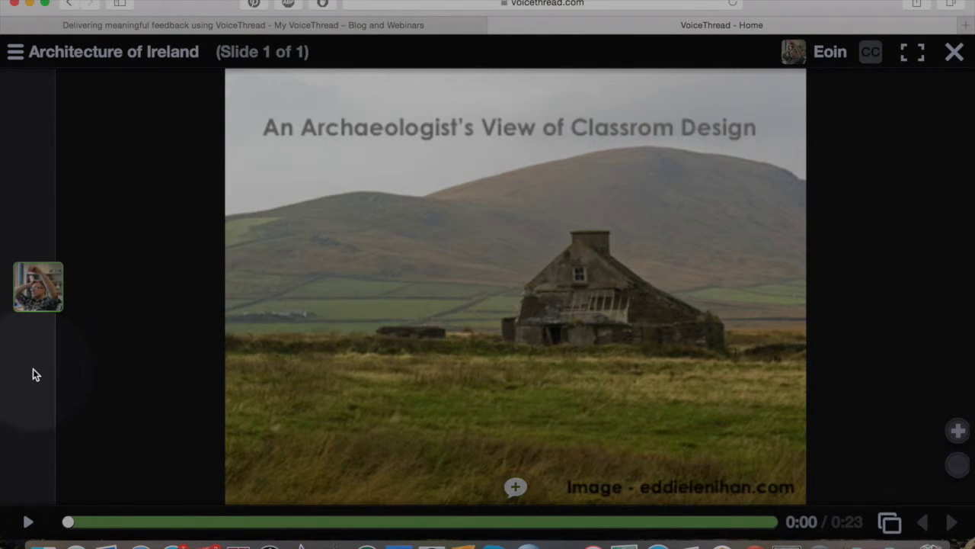
{"action": "left_click", "coordinate": [36, 290]}
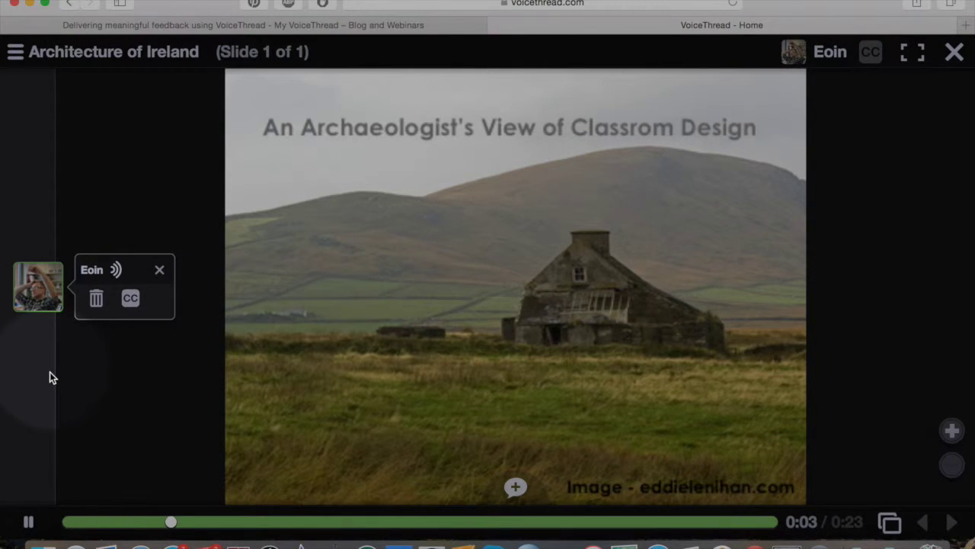
{"action": "left_click", "coordinate": [28, 521]}
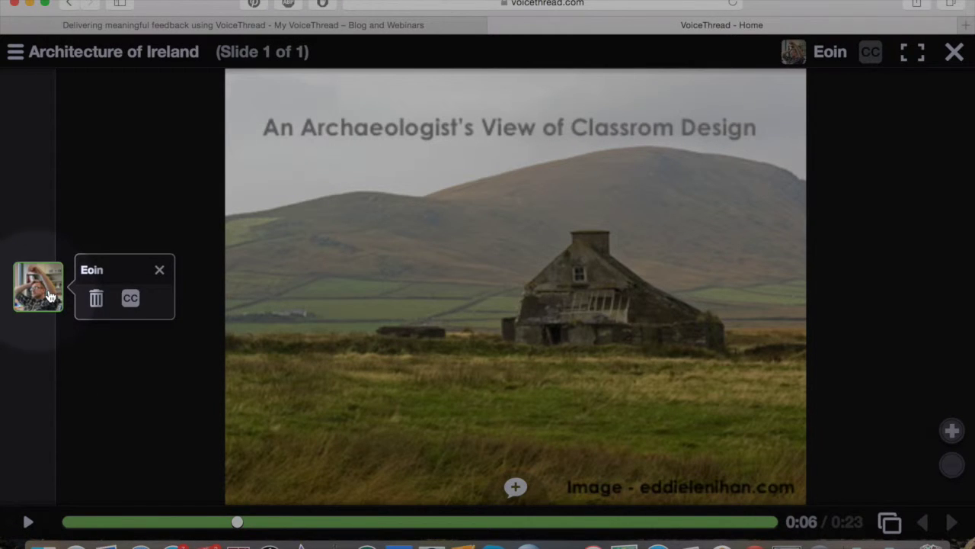
- Add and save a text comment on the slide: I forgot to mention. Please us a "See/Think/Wonder" routine when commenting
{"action": "left_click", "coordinate": [516, 488]}
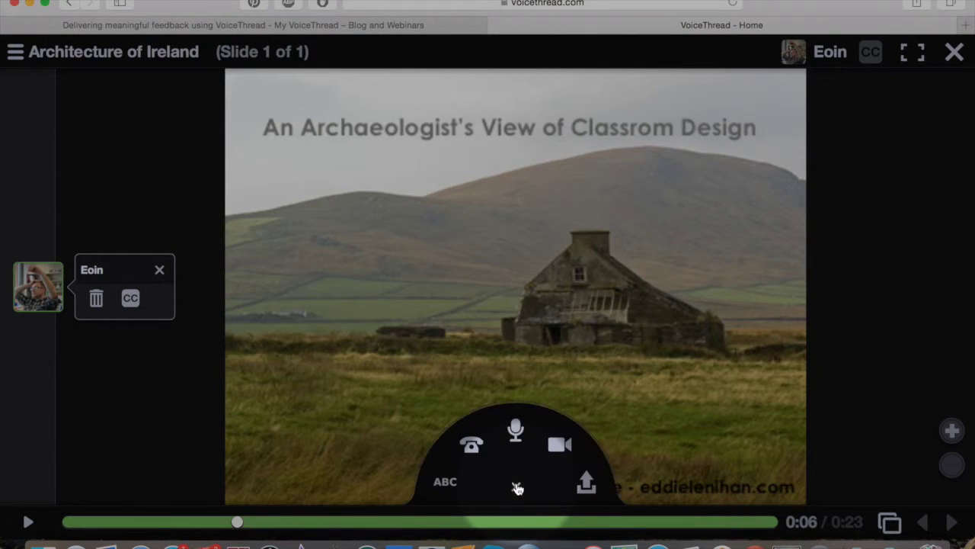
{"action": "left_click", "coordinate": [445, 482]}
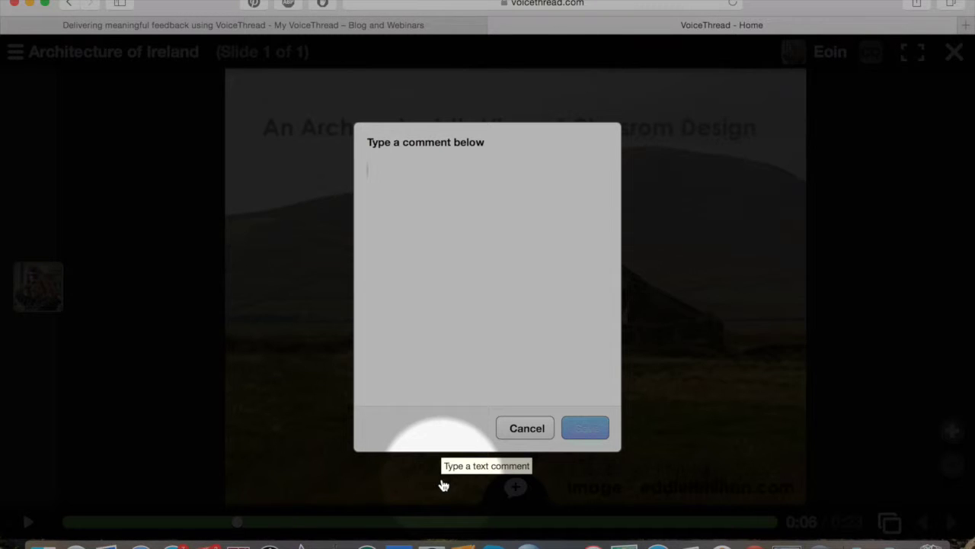
{"action": "type", "text": "I forgot to mention. Please us a "}
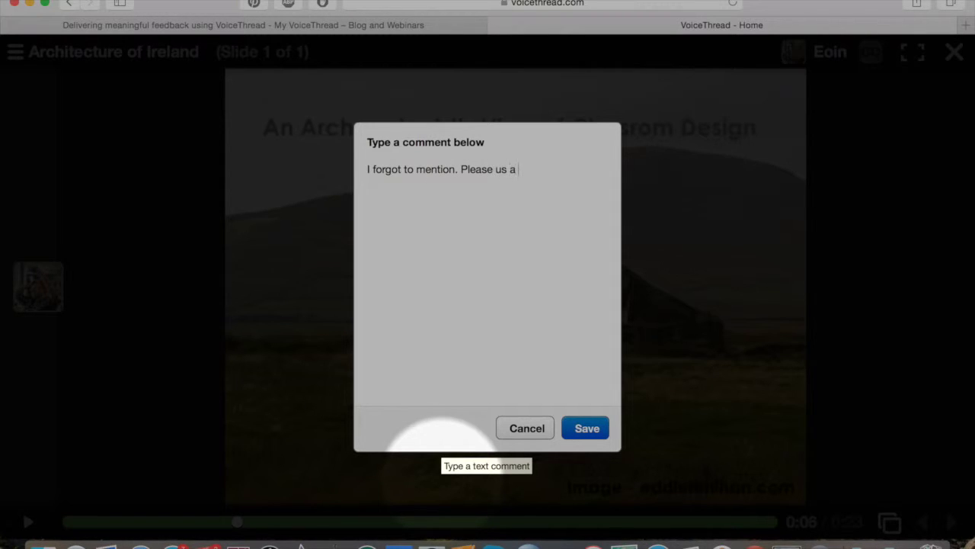
{"action": "type", "text": "\"See/Think/Wonder"}
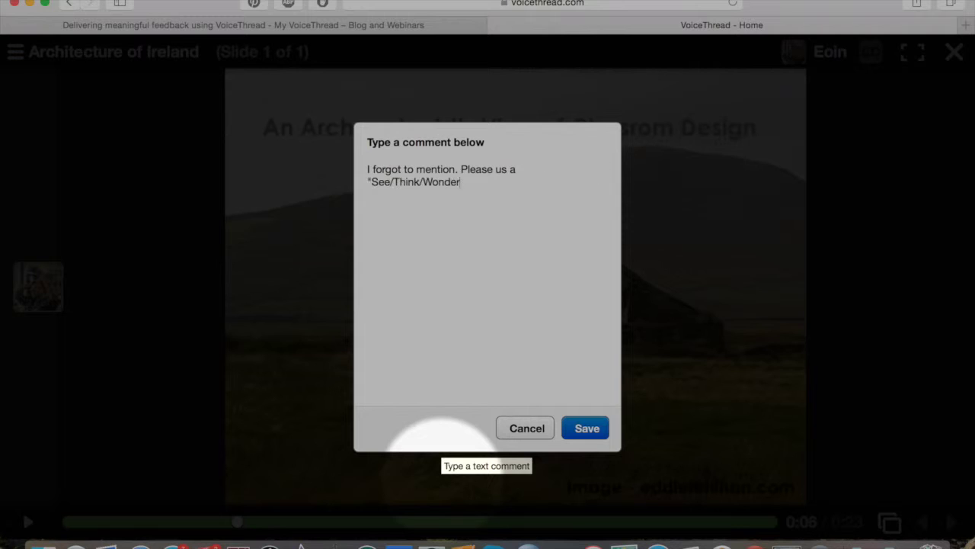
{"action": "type", "text": "\" routine when commenting."}
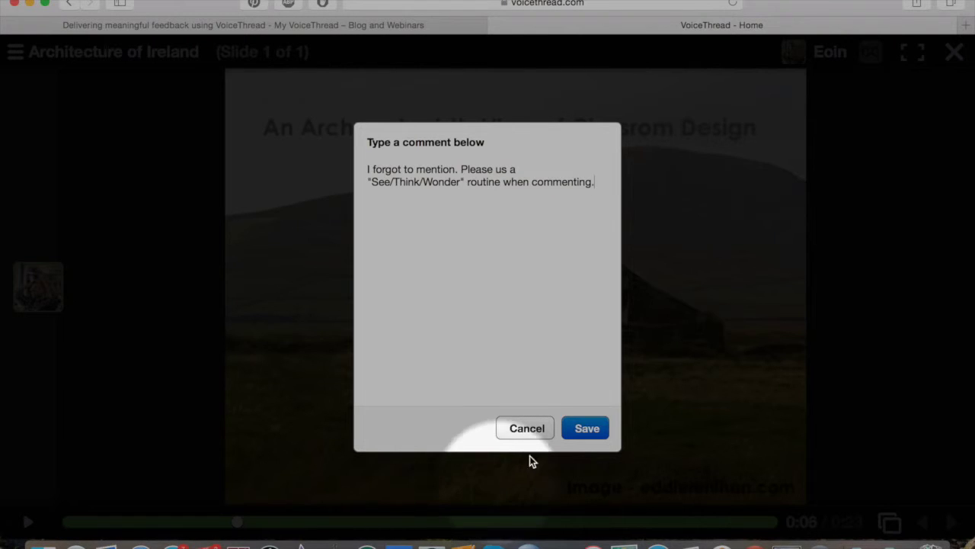
{"action": "left_click", "coordinate": [585, 428]}
- Review the saved text comment on the slide and try resizing its pop-up box
{"action": "left_click", "coordinate": [33, 291]}
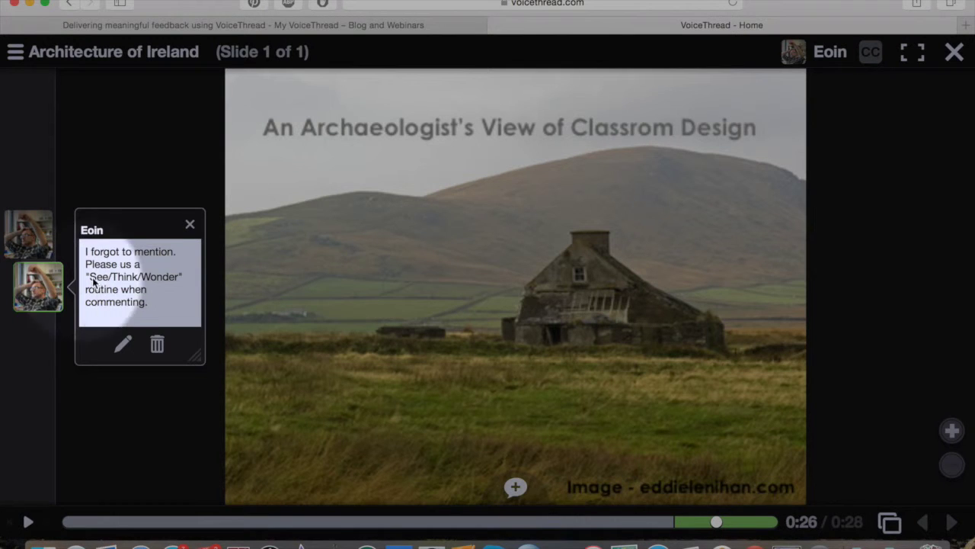
{"action": "left_click", "coordinate": [197, 360]}
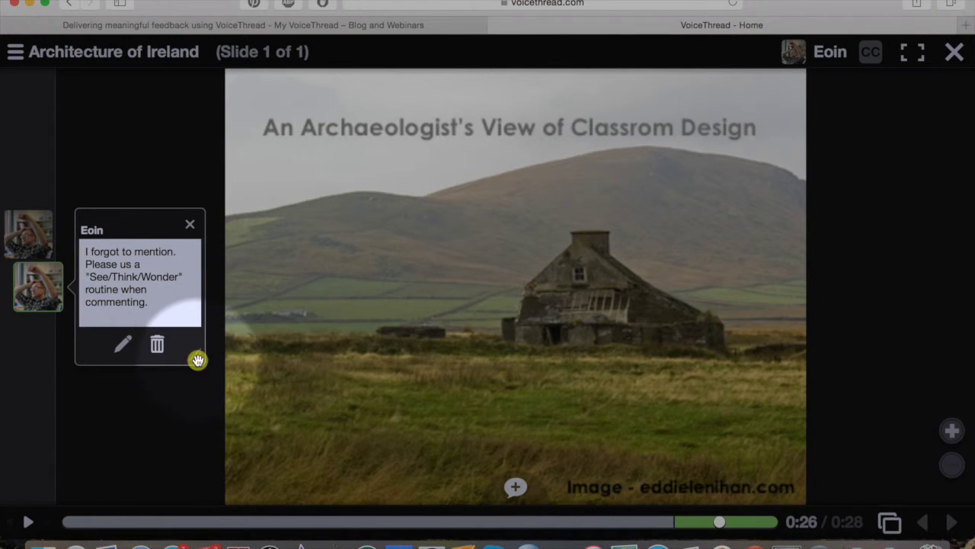
{"action": "left_click_drag", "start_coordinate": [197, 360], "coordinate": [159, 305]}
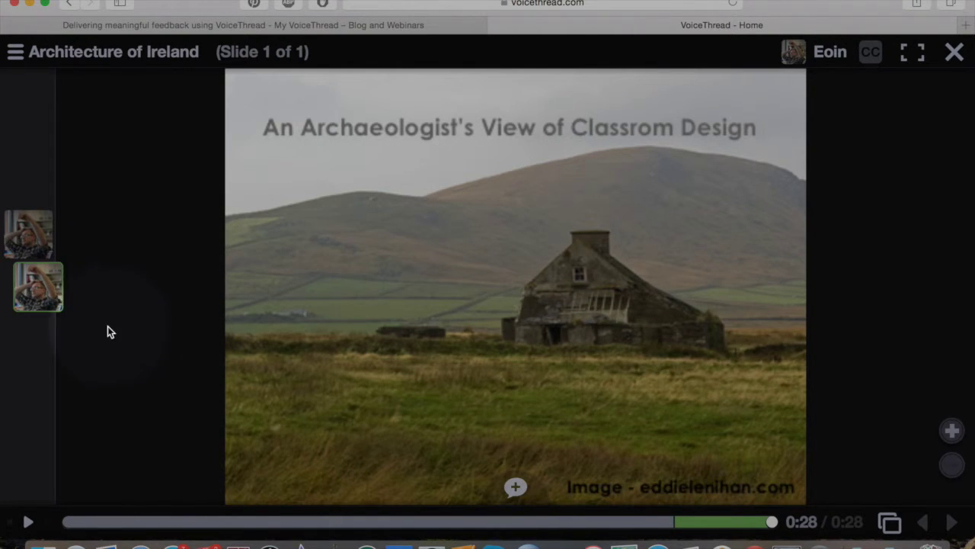
{"action": "mouse_move", "coordinate": [58, 284]}
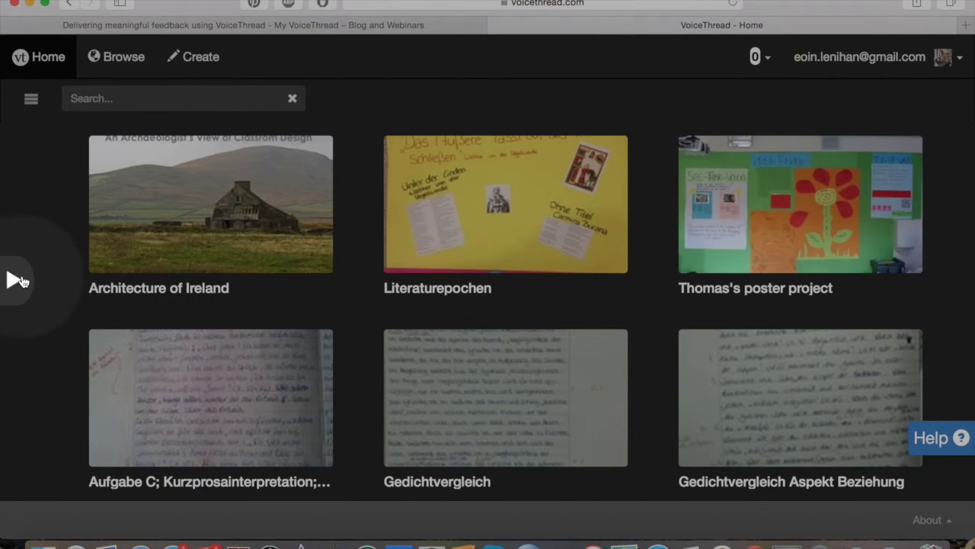
- Open the Tutorial 2 group from the groups list and check it for the Architecture of Ireland VoiceThread
{"action": "left_click", "coordinate": [17, 281]}
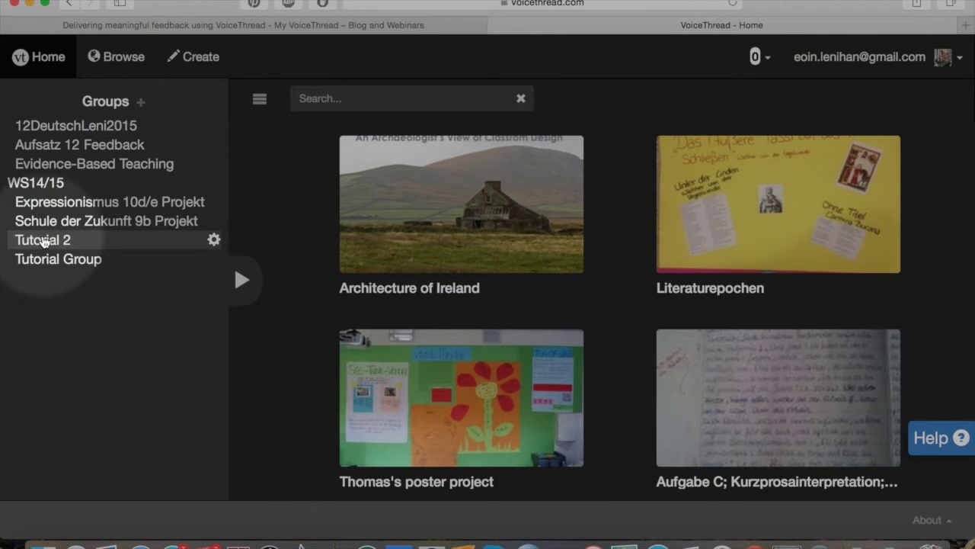
{"action": "left_click", "coordinate": [43, 241]}
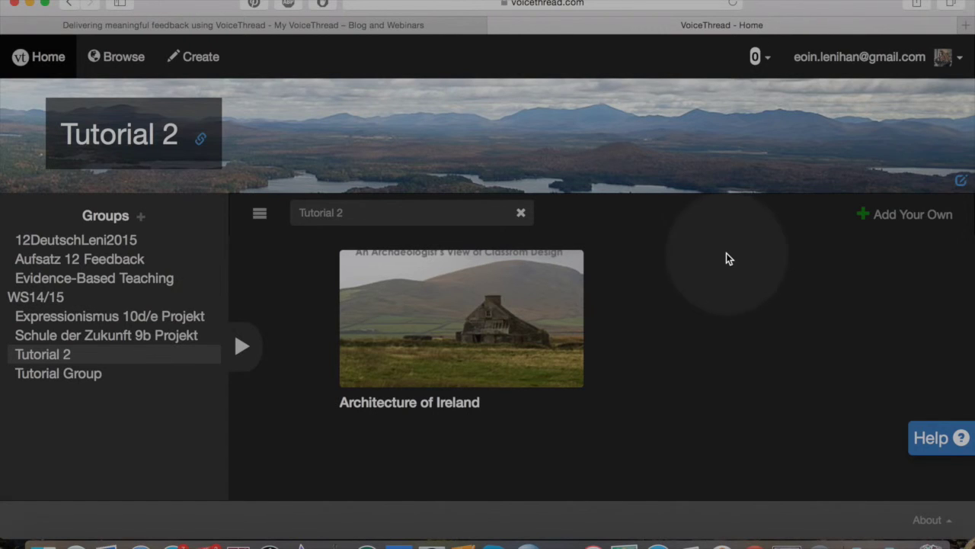
{"action": "mouse_move", "coordinate": [502, 315]}
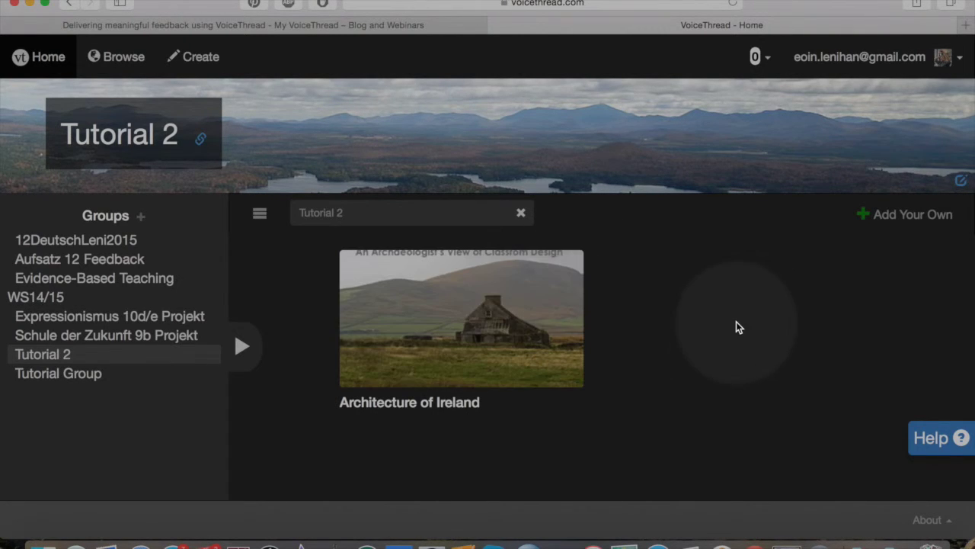
- Return to the Home page and open the student's poster project VoiceThread for viewing
{"action": "left_click", "coordinate": [51, 68]}
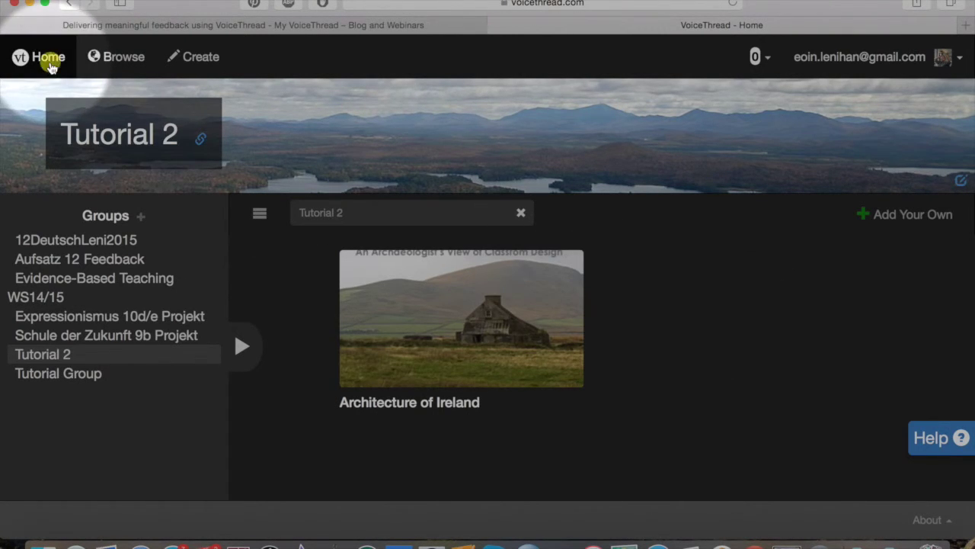
{"action": "mouse_move", "coordinate": [694, 186]}
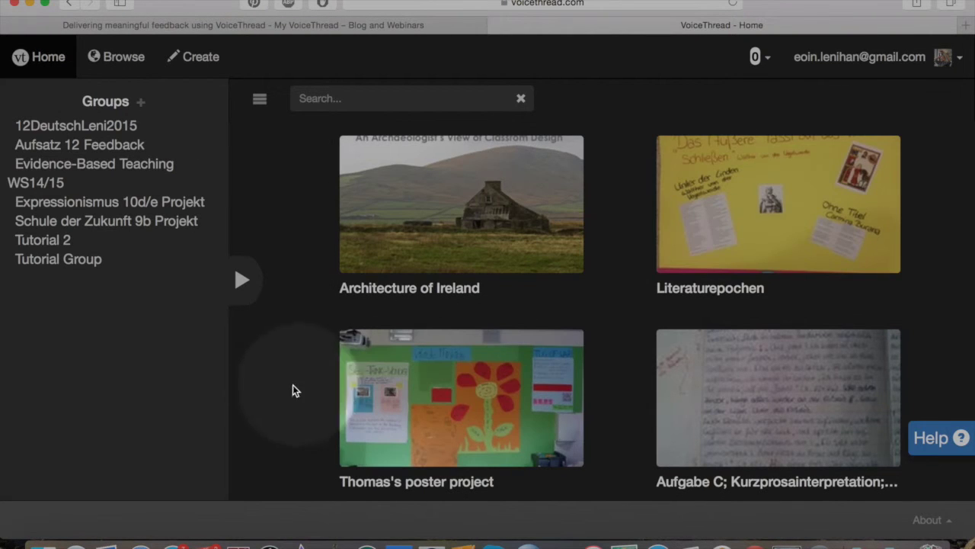
{"action": "scroll", "coordinate": [283, 392], "scroll_direction": "down", "scroll_amount": 3}
{"action": "scroll", "coordinate": [282, 391], "scroll_direction": "down", "scroll_amount": 1}
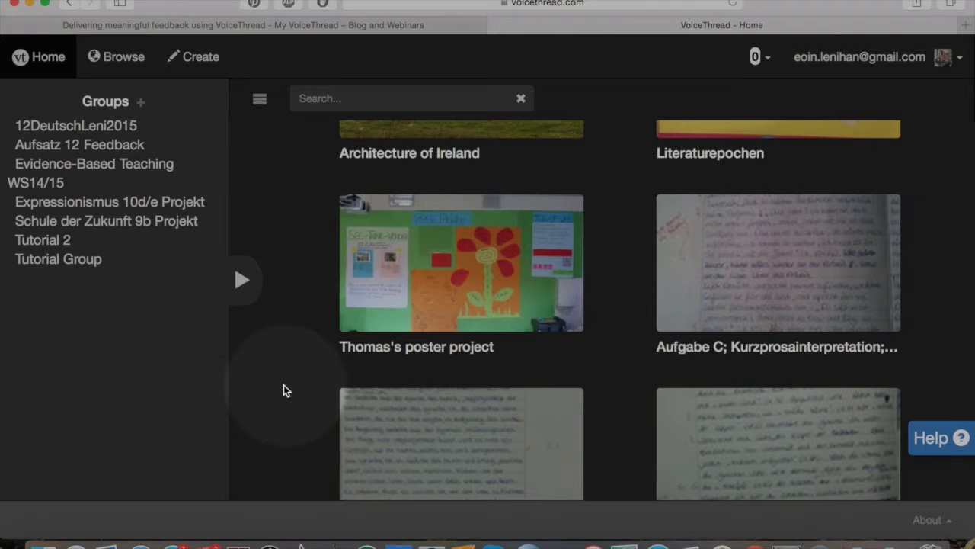
{"action": "mouse_move", "coordinate": [448, 278]}
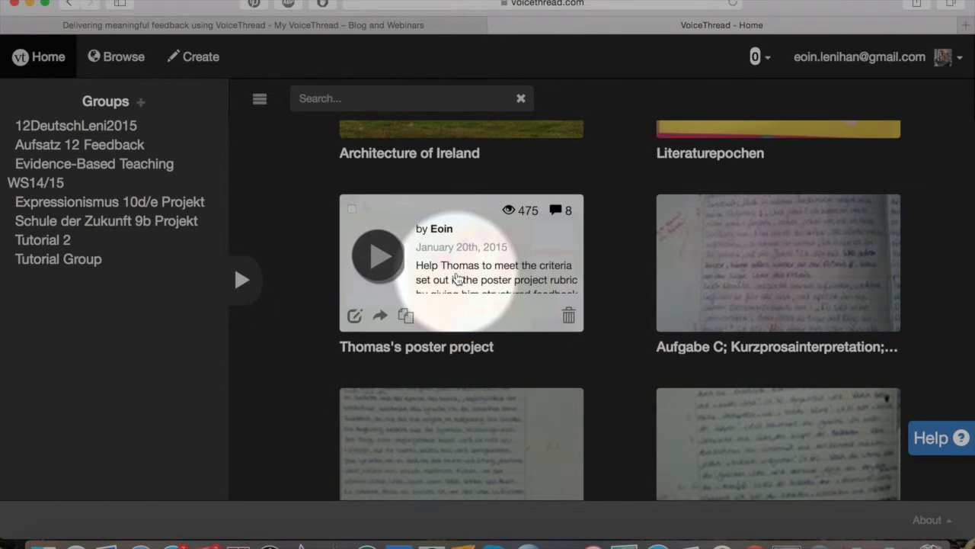
{"action": "left_click", "coordinate": [455, 279]}
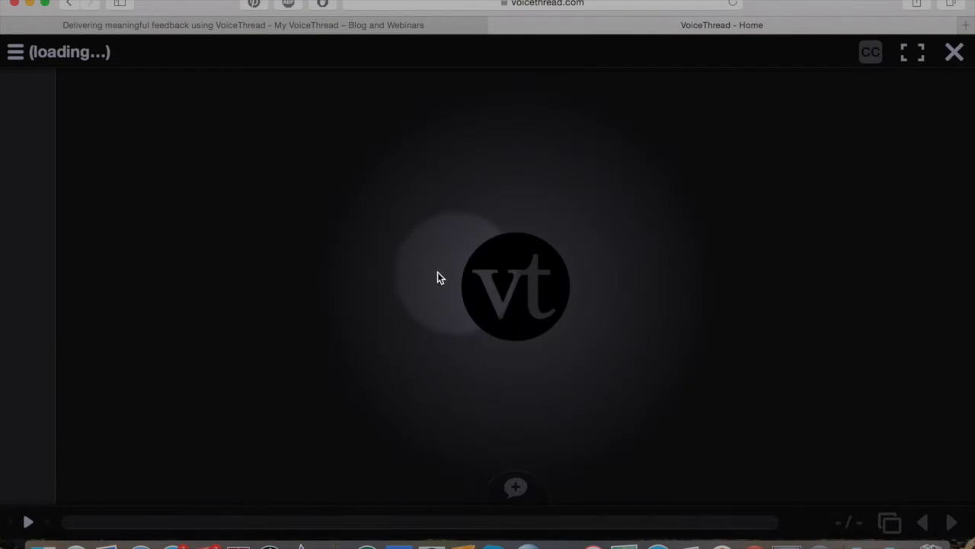